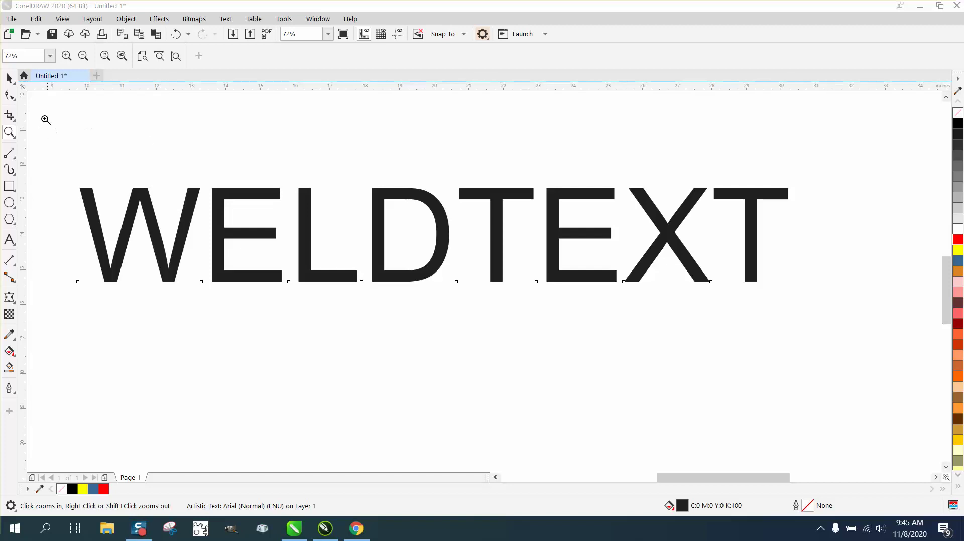
# - Select the black Arial WELDTEXT artistic text with the Pick tool
pyautogui.click(9, 78)
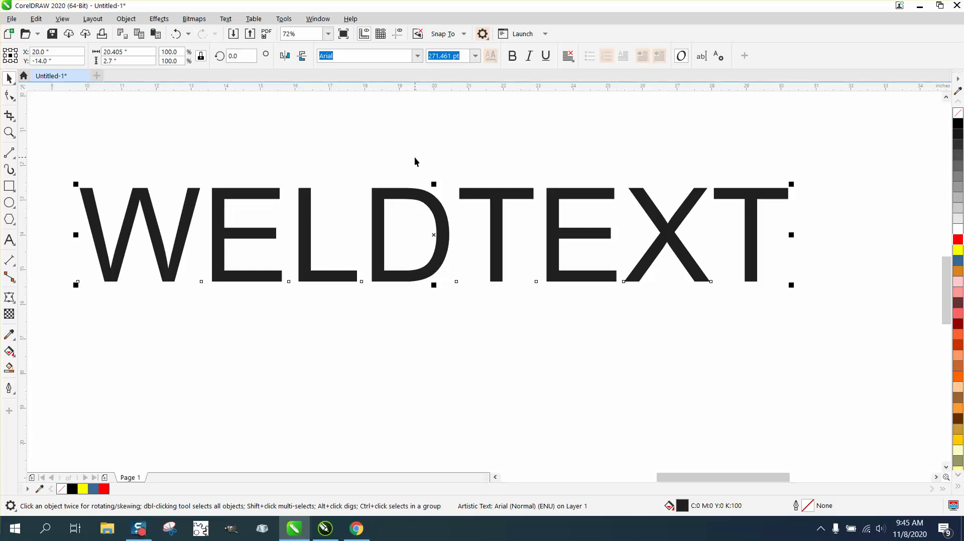
# - Give WELDTEXT no fill and a red outline, then break it apart into letters
pyautogui.click(958, 115)
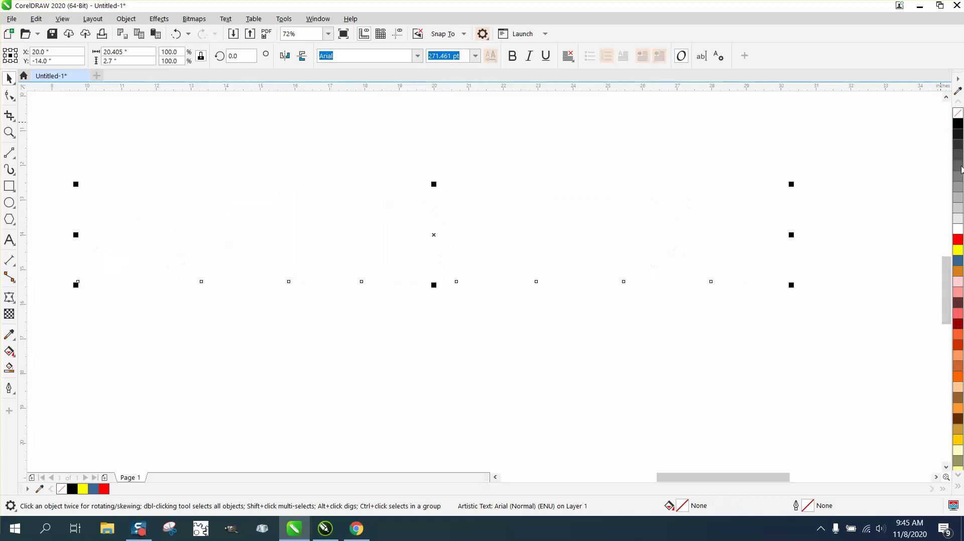
pyautogui.rightClick(959, 241)
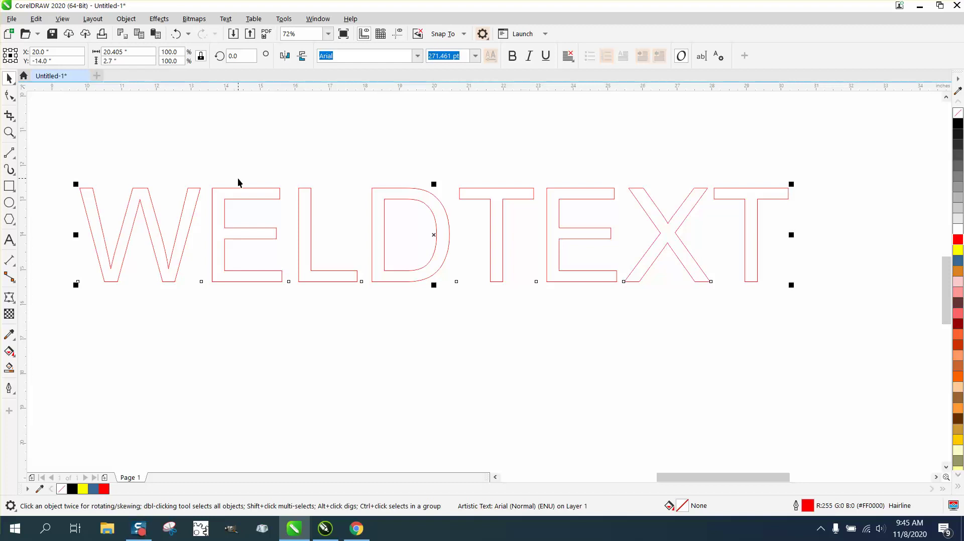
pyautogui.hotkey('ctrl', 'k')
# - With nothing selected, enlarge the nudge distance in the property bar to 0.25 inch
pyautogui.click(327, 120)
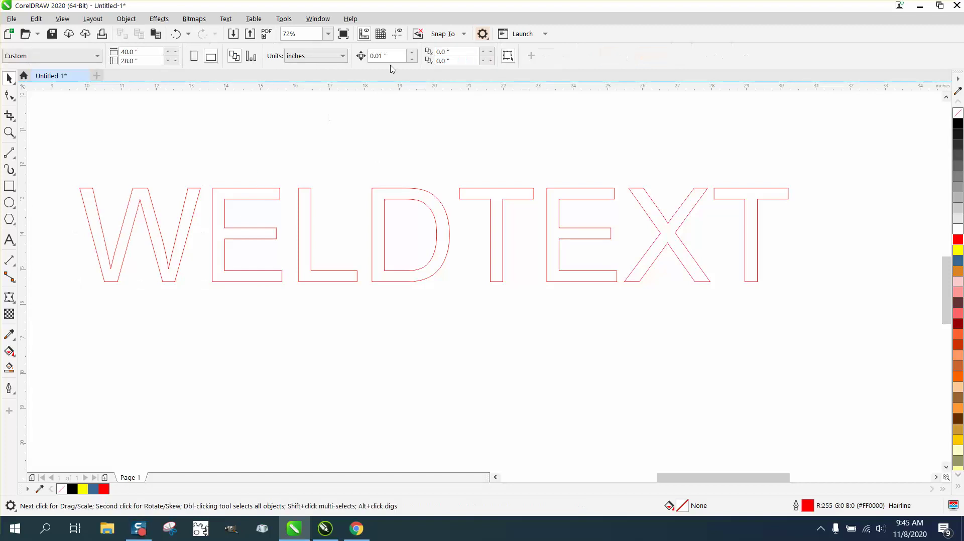
pyautogui.moveTo(390, 56); pyautogui.dragTo(352, 62)
pyautogui.write('.25')
# - Nudge the W right and left, test undo/redo, then reselect the whole WELDTEXT
pyautogui.click(185, 222)
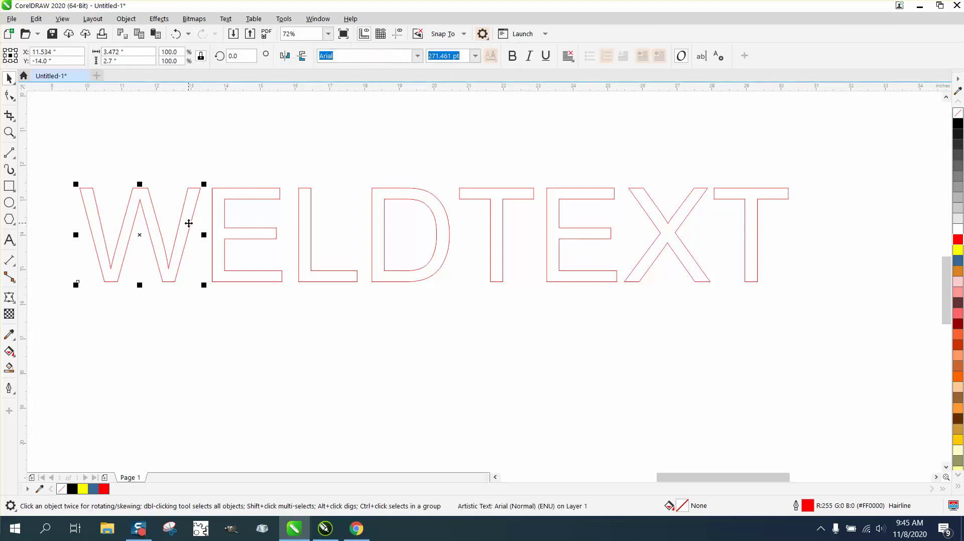
pyautogui.press('Right')
pyautogui.press('Right')
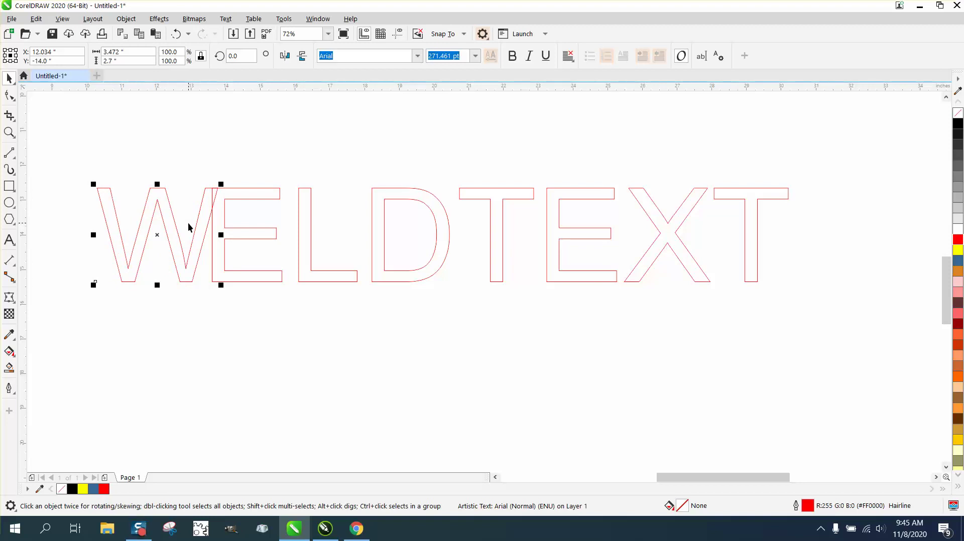
pyautogui.press('Left')
pyautogui.press('Left')
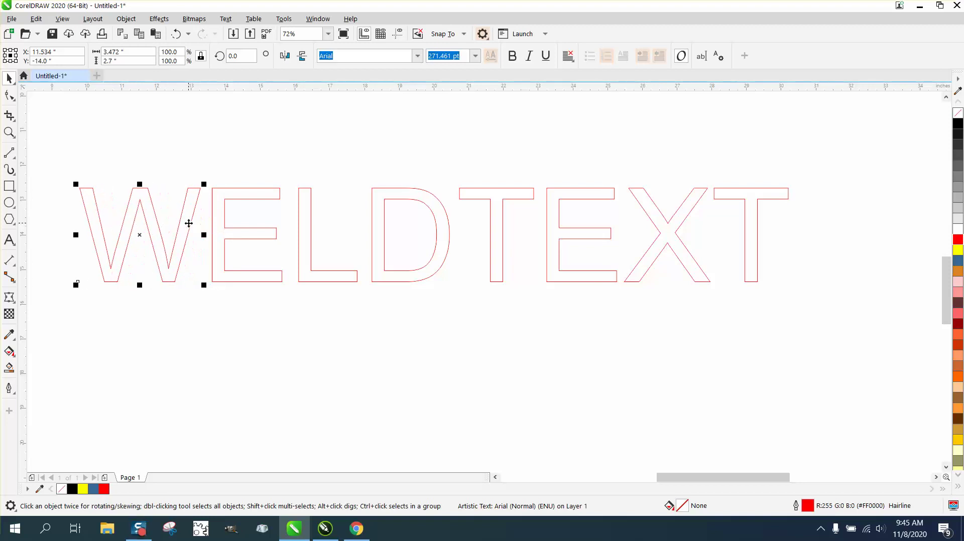
pyautogui.click(174, 35)
pyautogui.click(174, 34)
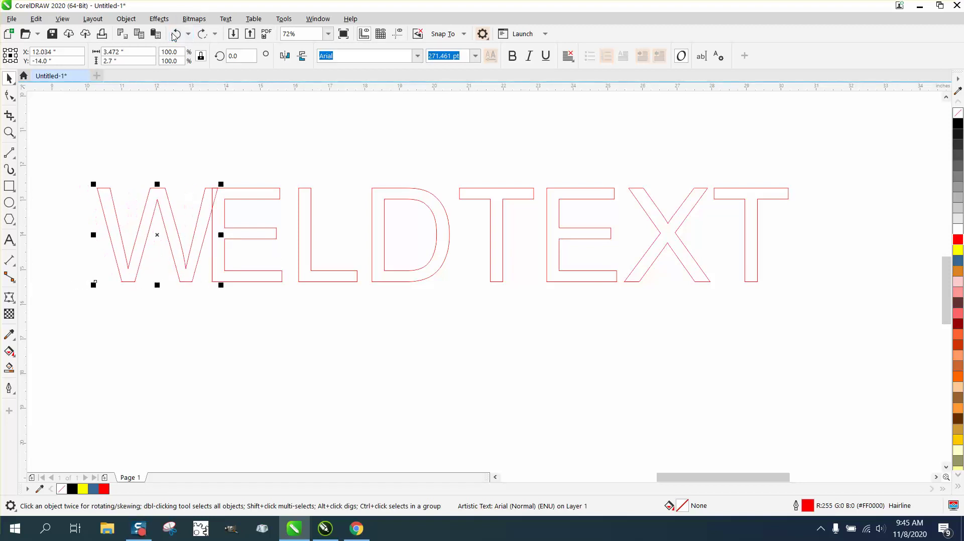
pyautogui.click(174, 37)
pyautogui.click(173, 37)
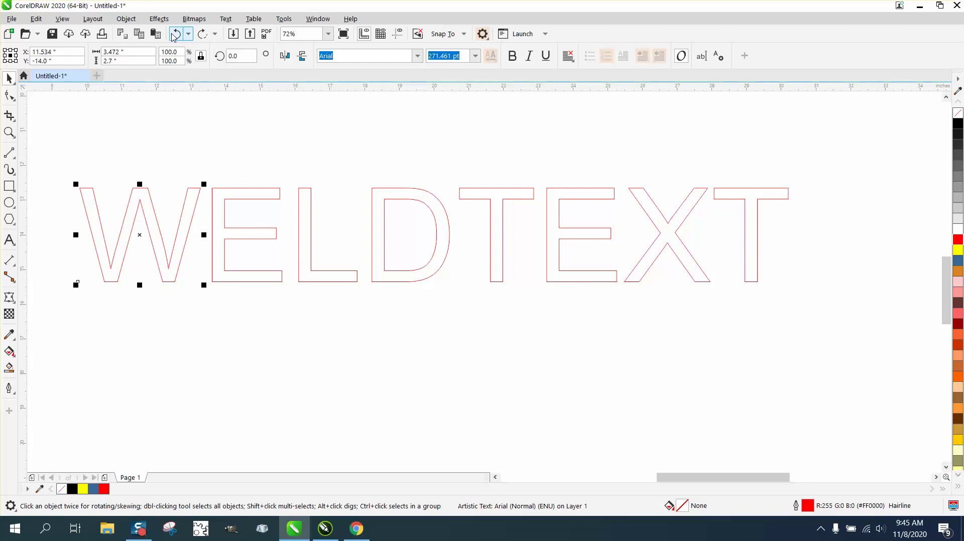
pyautogui.click(173, 37)
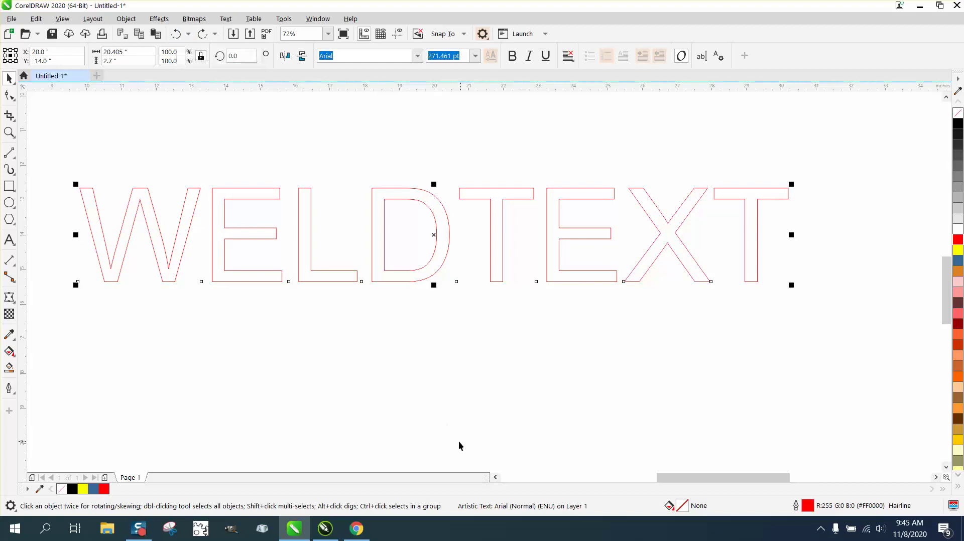
# - Drag the text's right spacing handle left with the Shape tool until the letters overlap
pyautogui.click(9, 96)
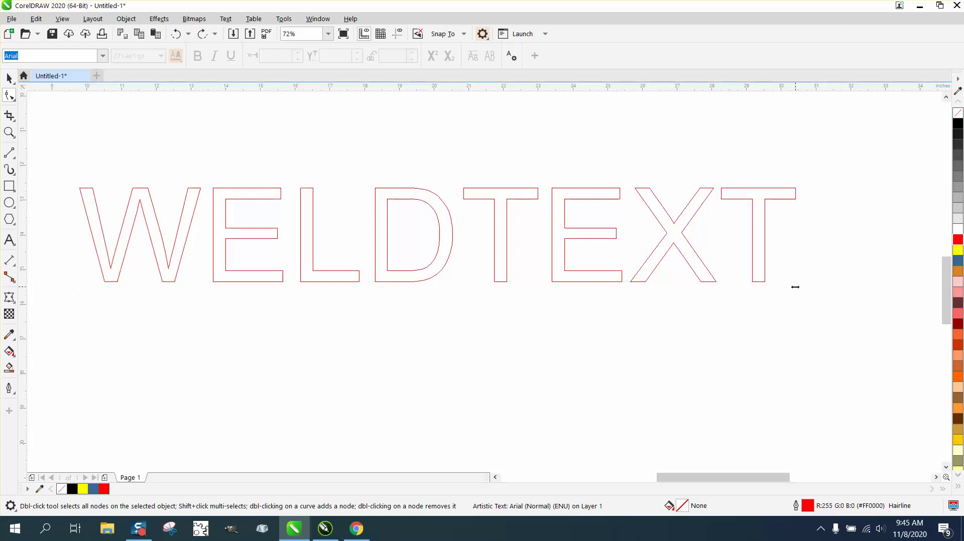
pyautogui.moveTo(793, 287); pyautogui.dragTo(652, 290)
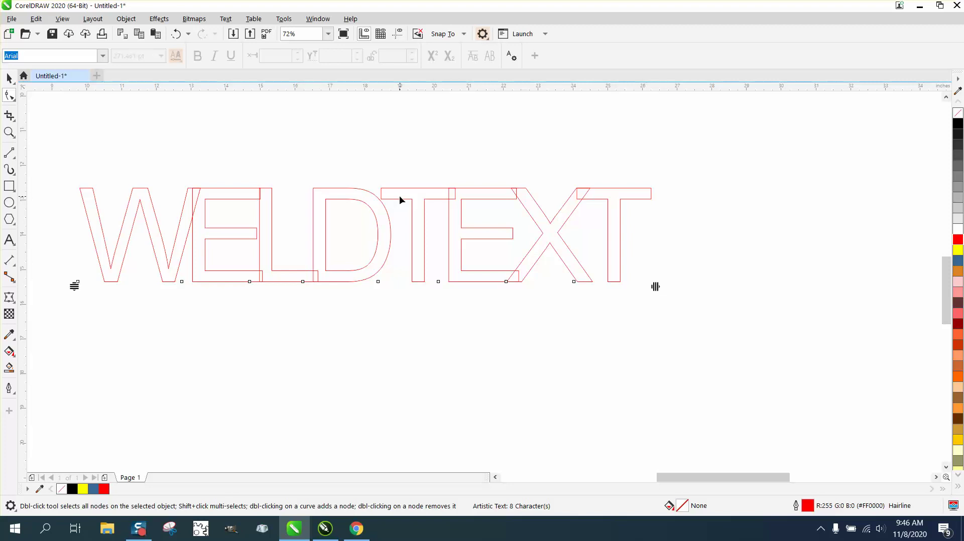
# - Break the tightened text into letters and nudge the D, T, E and X slightly left
pyautogui.click(10, 78)
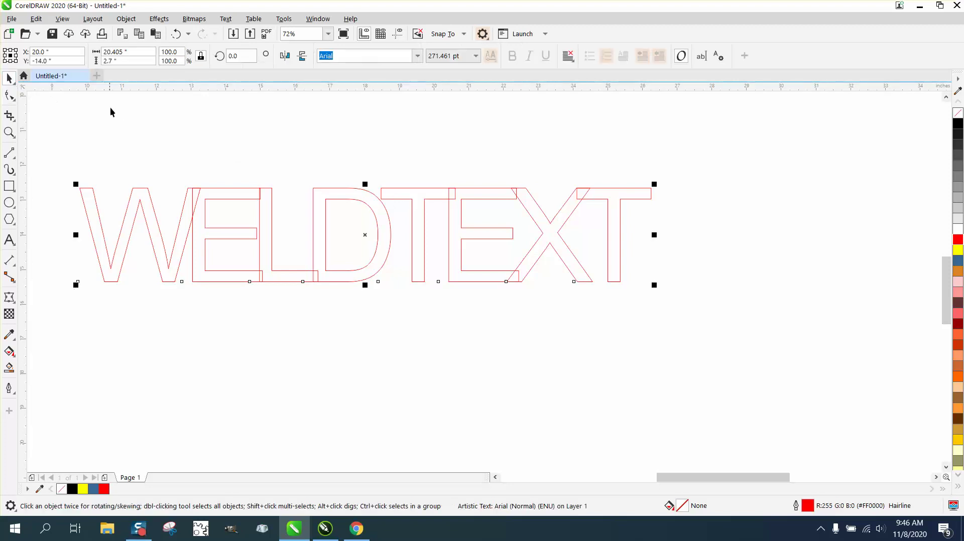
pyautogui.press('Tab')
pyautogui.moveTo(367, 159); pyautogui.dragTo(423, 249)
pyautogui.moveTo(665, 320); pyautogui.dragTo(665, 319)
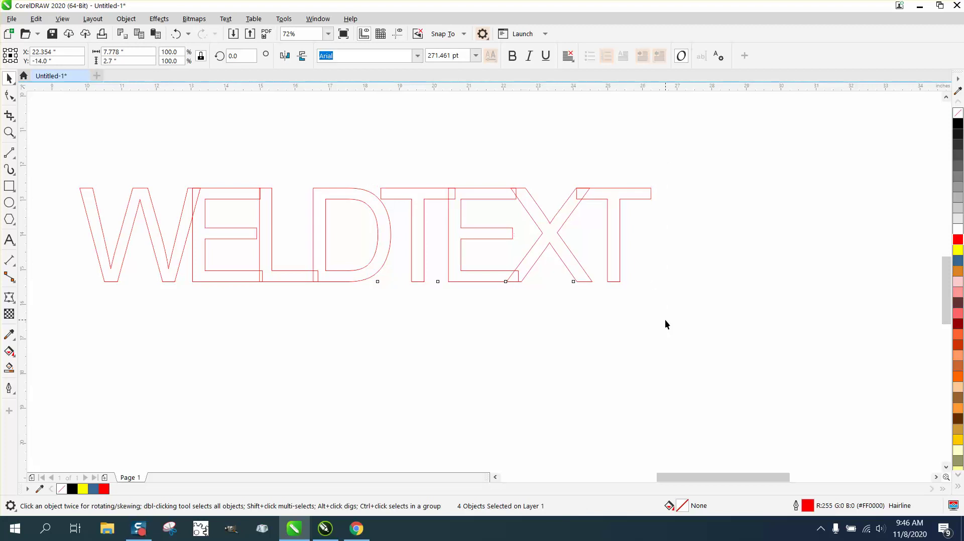
pyautogui.press('Left')
pyautogui.press('Left')
pyautogui.press('Left')
pyautogui.press('Left')
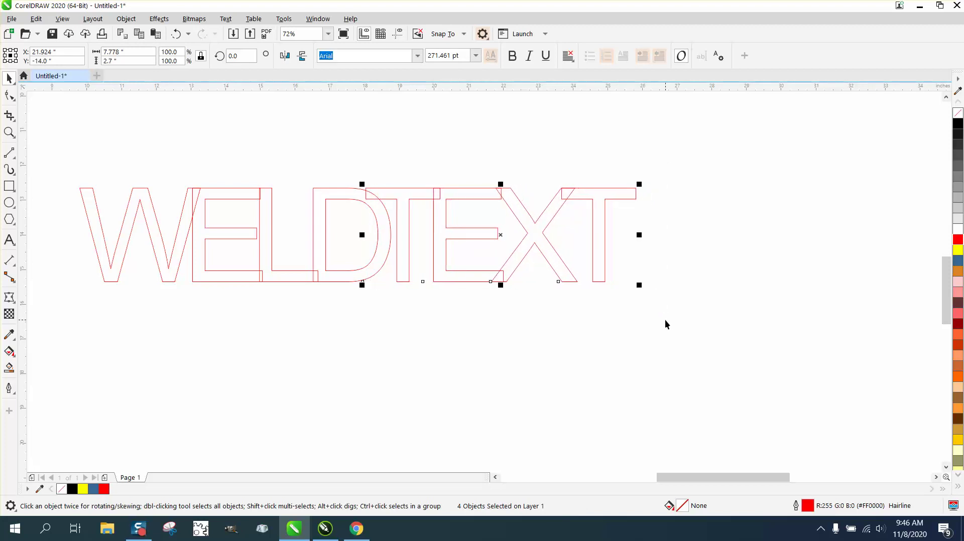
pyautogui.press('Right')
pyautogui.press('Right')
pyautogui.press('Right')
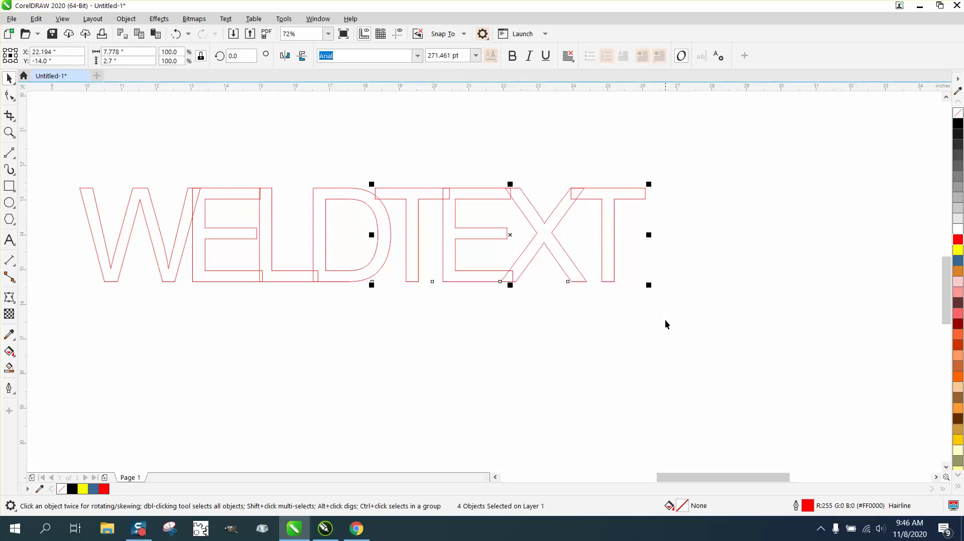
pyautogui.click(9, 132)
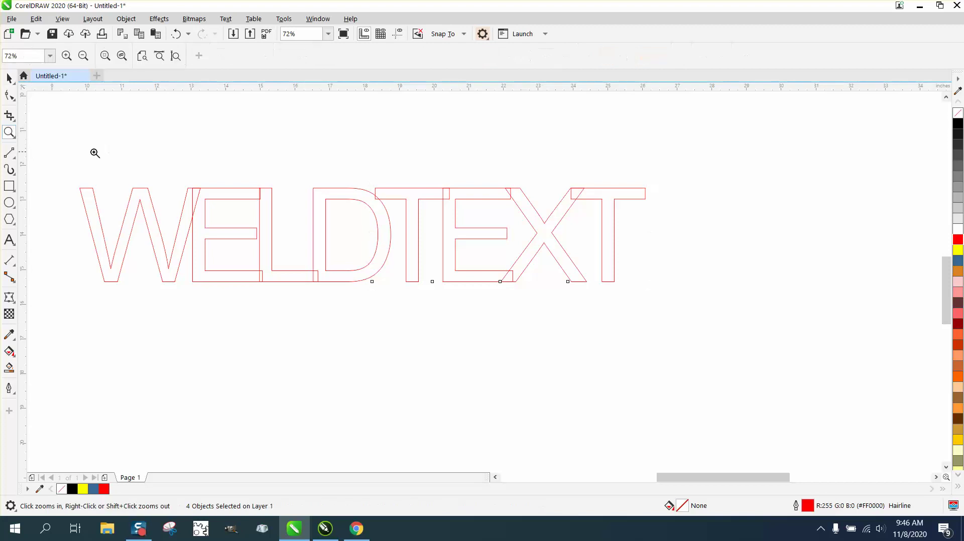
pyautogui.click(8, 77)
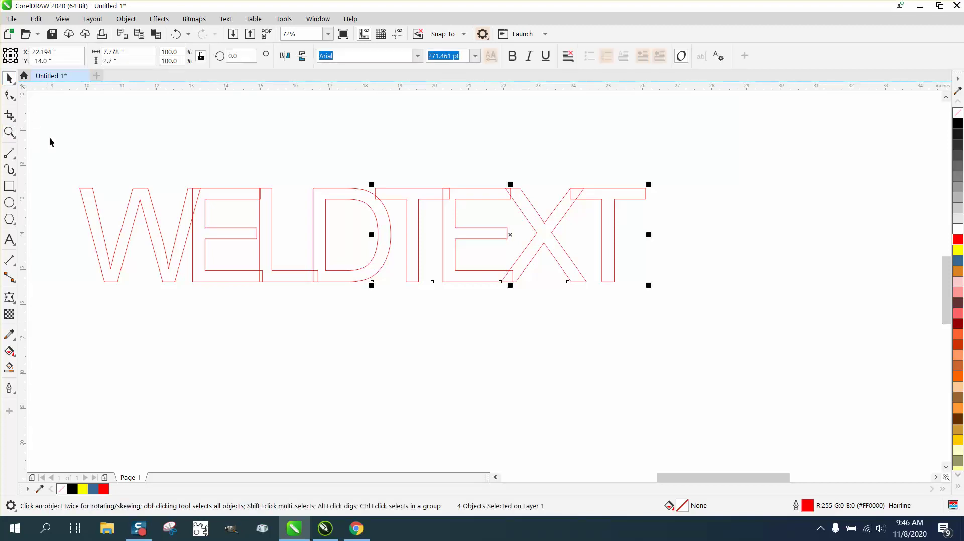
# - Select all eight letters and convert them to curves via the Object menu
pyautogui.moveTo(58, 164); pyautogui.dragTo(684, 344)
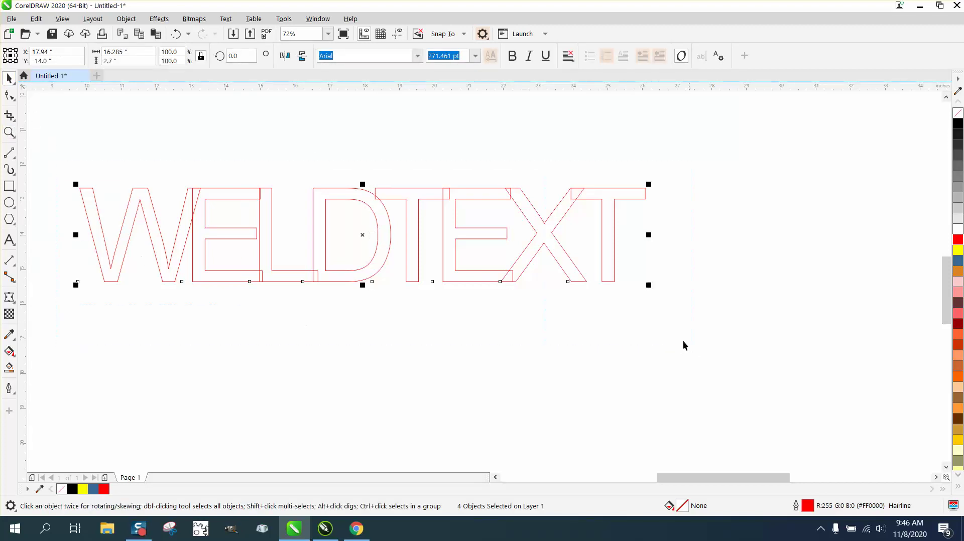
pyautogui.click(126, 18)
pyautogui.click(169, 318)
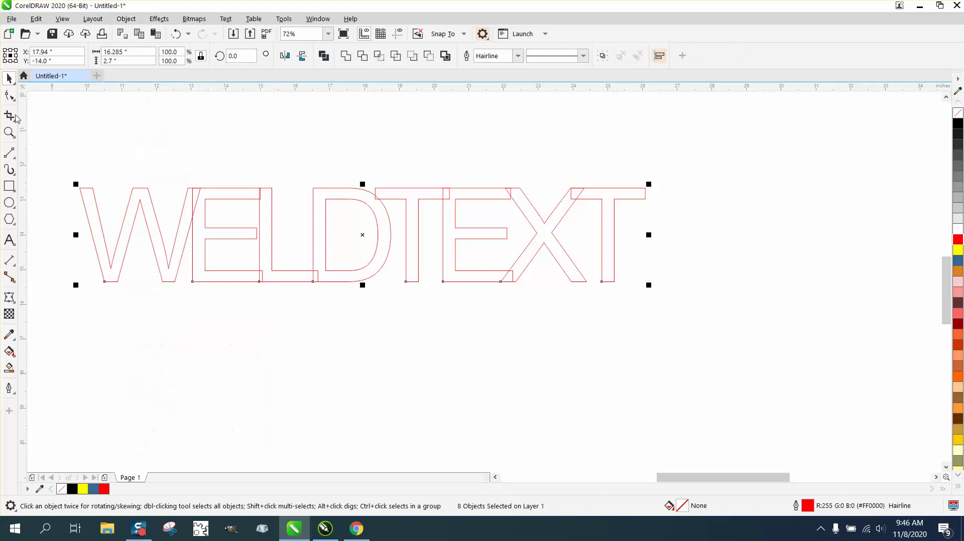
# - Zoom in on the D and T and drag the crossbar's left nodes into the D
pyautogui.click(10, 133)
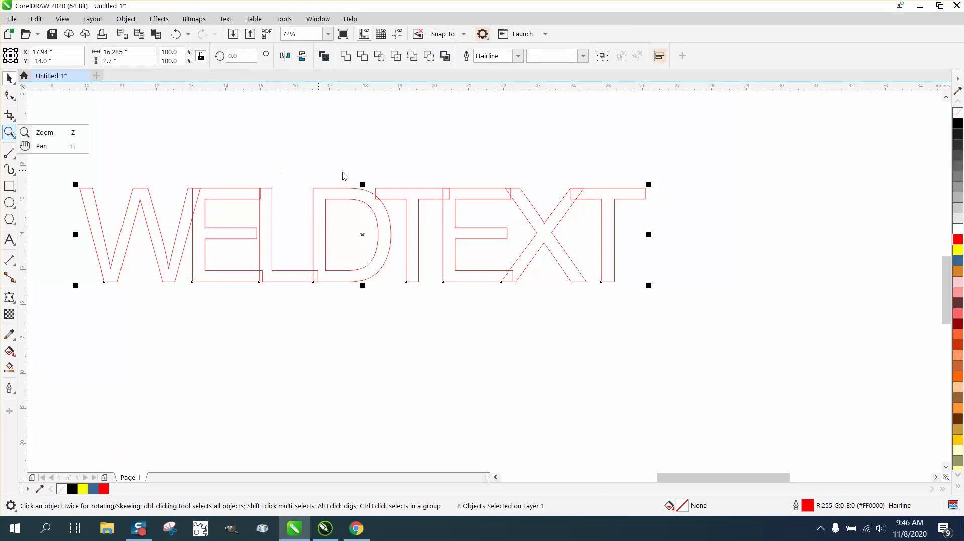
pyautogui.click(54, 137)
pyautogui.moveTo(314, 158); pyautogui.dragTo(467, 252)
pyautogui.press('F10')
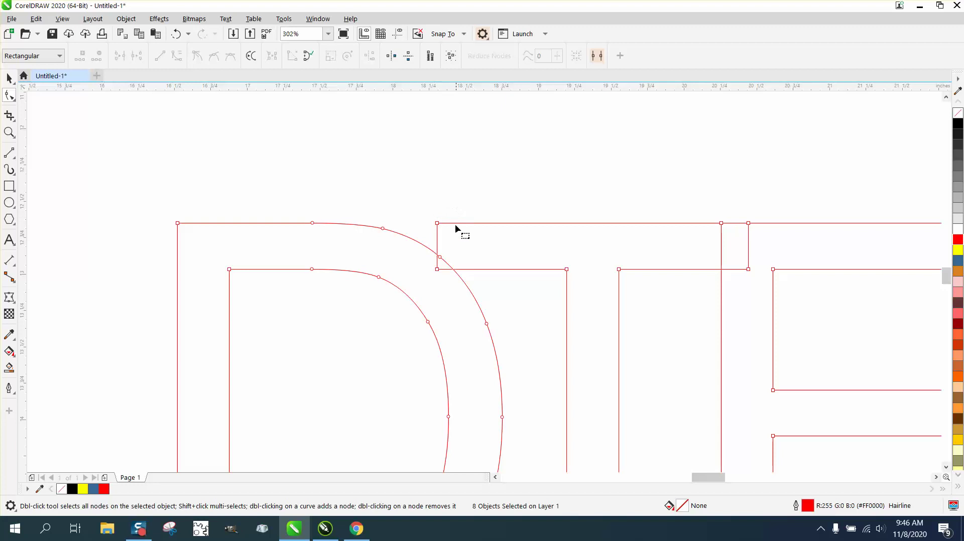
pyautogui.moveTo(456, 216); pyautogui.dragTo(430, 279)
pyautogui.click(437, 224)
pyautogui.keyDown('shift'); pyautogui.click(436, 269); pyautogui.keyUp('shift')
pyautogui.moveTo(438, 227); pyautogui.dragTo(326, 225)
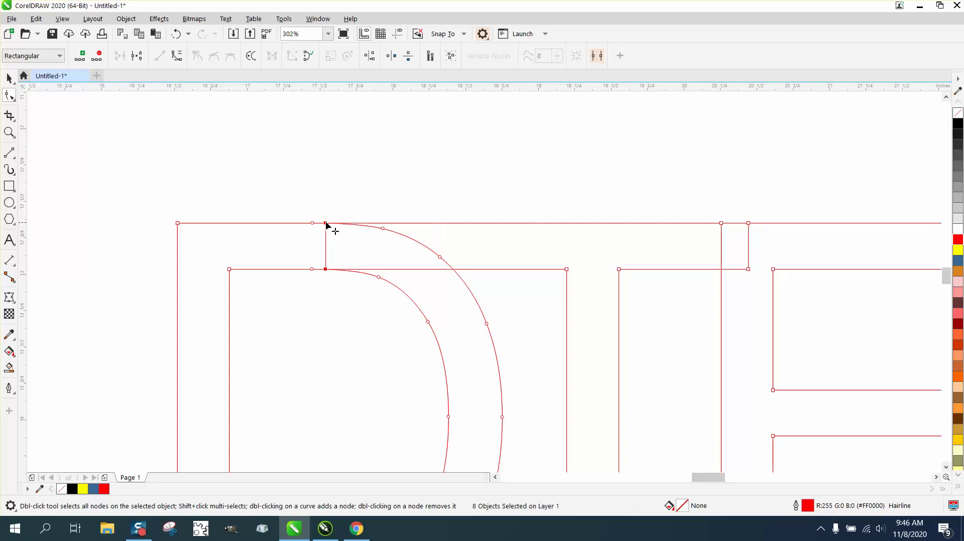
pyautogui.scroll(-2, 232, 192)
pyautogui.scroll(-2, 495, 241)
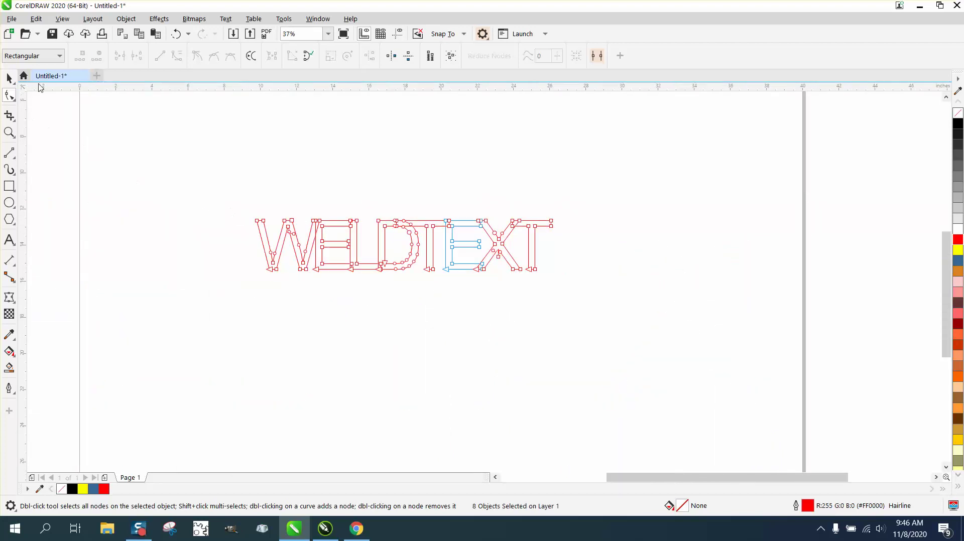
# - Zoom around the text, then weld all eight overlapping letter curves into one outline
pyautogui.click(9, 77)
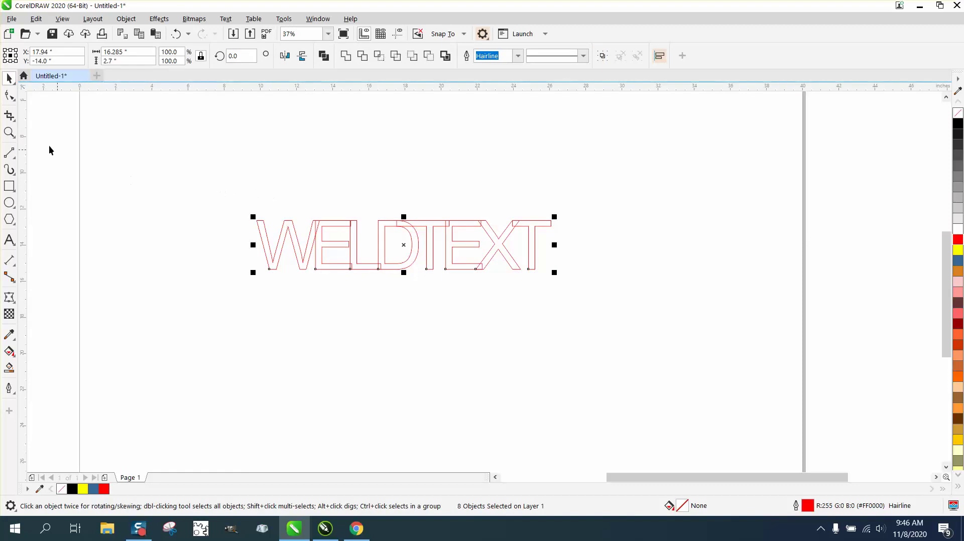
pyautogui.click(9, 132)
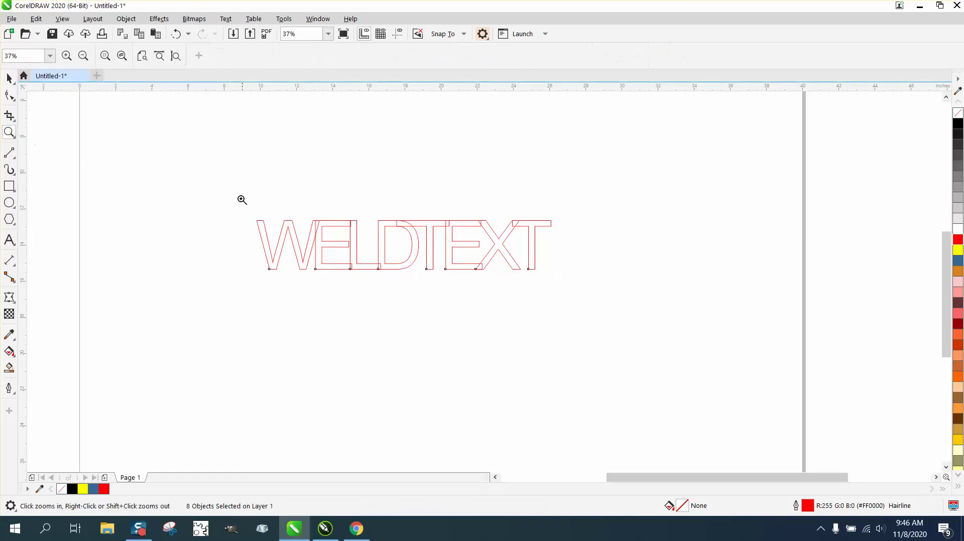
pyautogui.moveTo(242, 200); pyautogui.dragTo(592, 311)
pyautogui.click(9, 78)
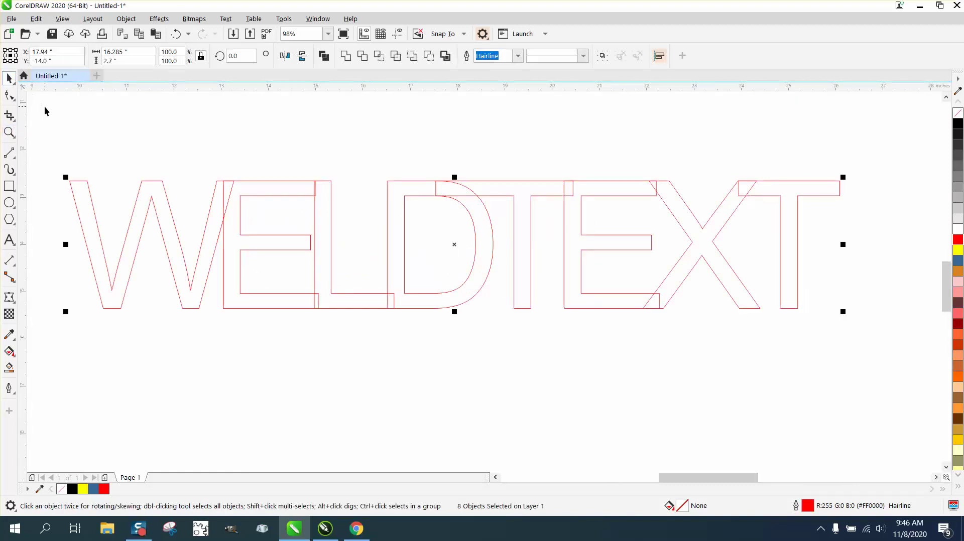
pyautogui.click(346, 56)
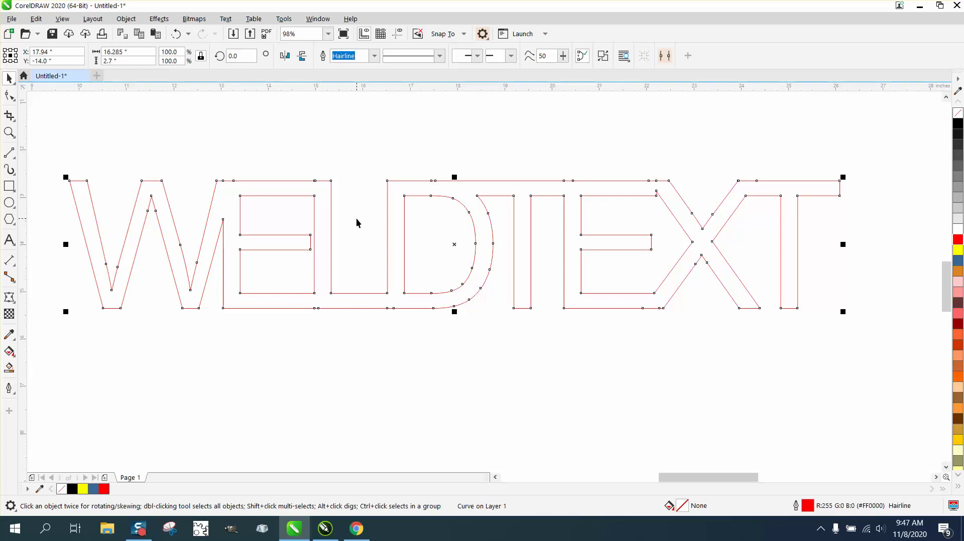
# - Test the weld with a black Smart Fill, then undo the fill and earlier letter edits
pyautogui.click(10, 369)
pyautogui.click(174, 264)
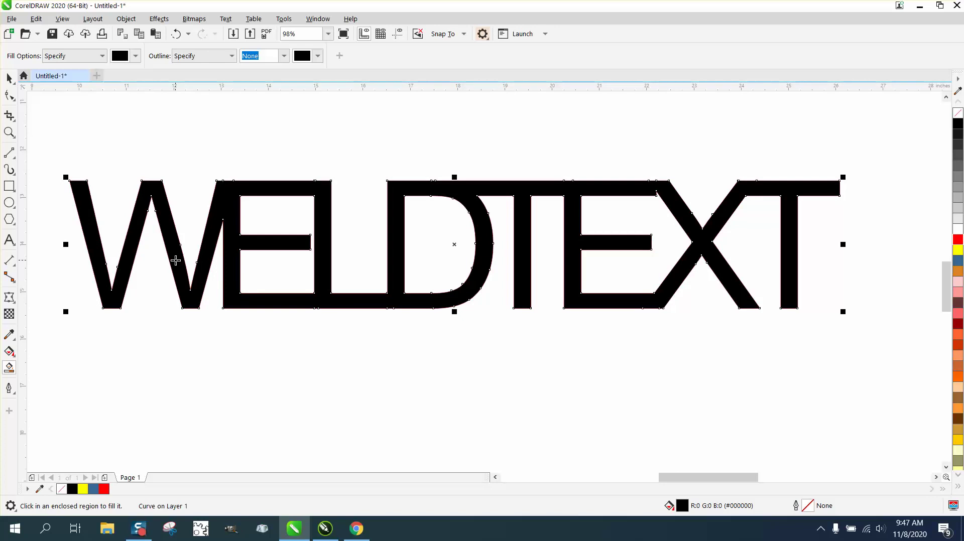
pyautogui.click(176, 35)
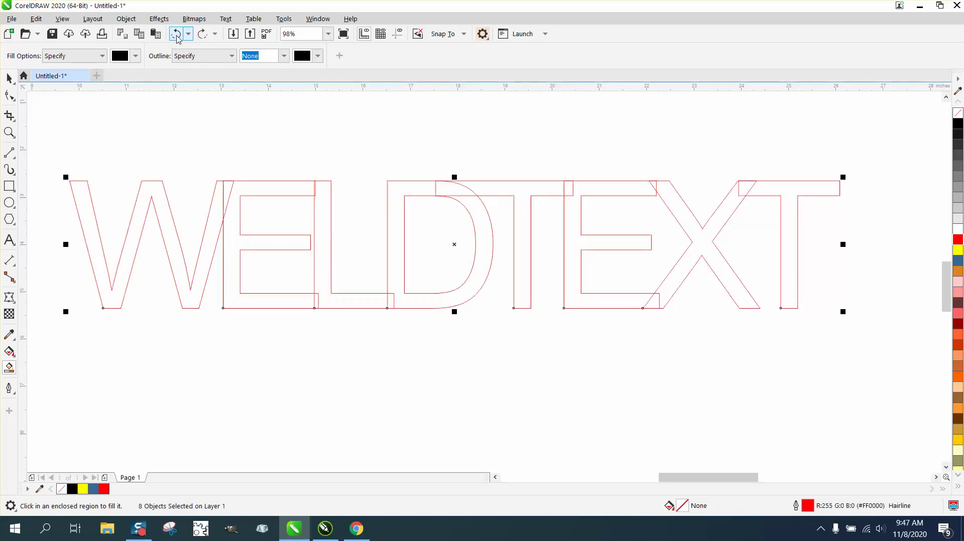
pyautogui.click(177, 36)
pyautogui.click(180, 38)
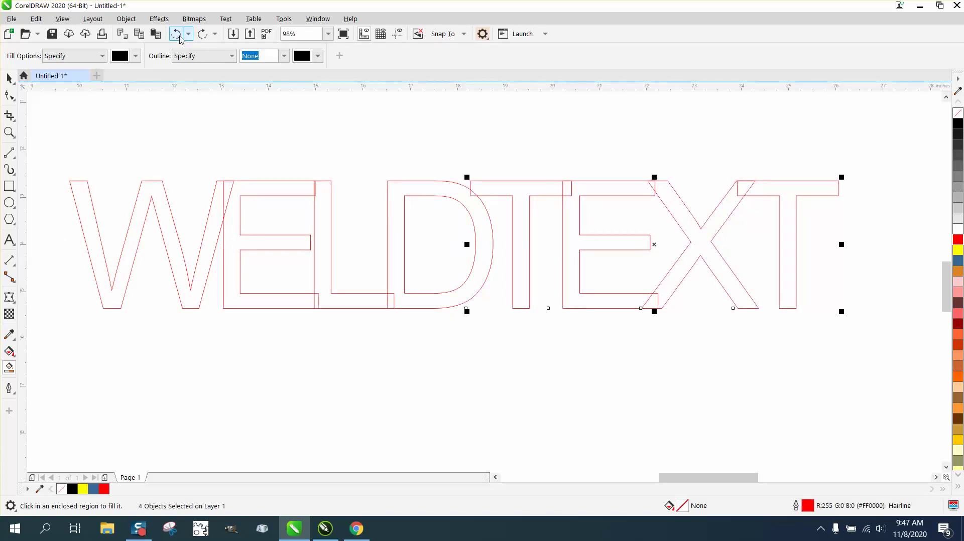
# - Undo two more letter moves and review the Undo history list without changes
pyautogui.click(177, 35)
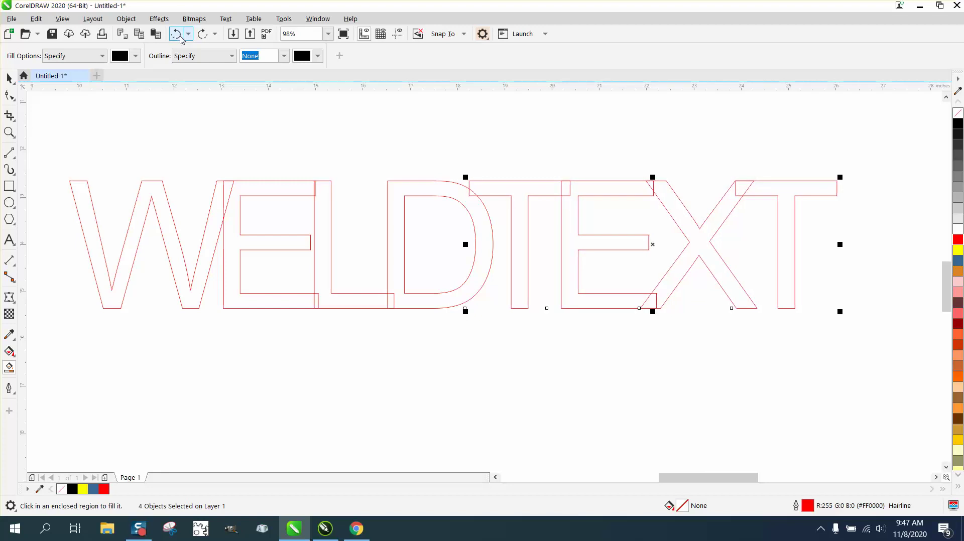
pyautogui.click(181, 38)
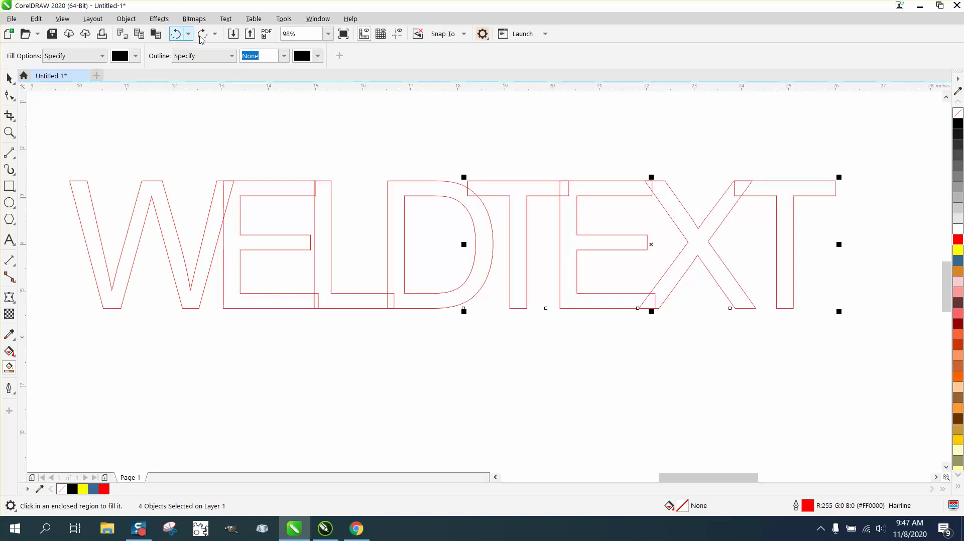
pyautogui.click(188, 36)
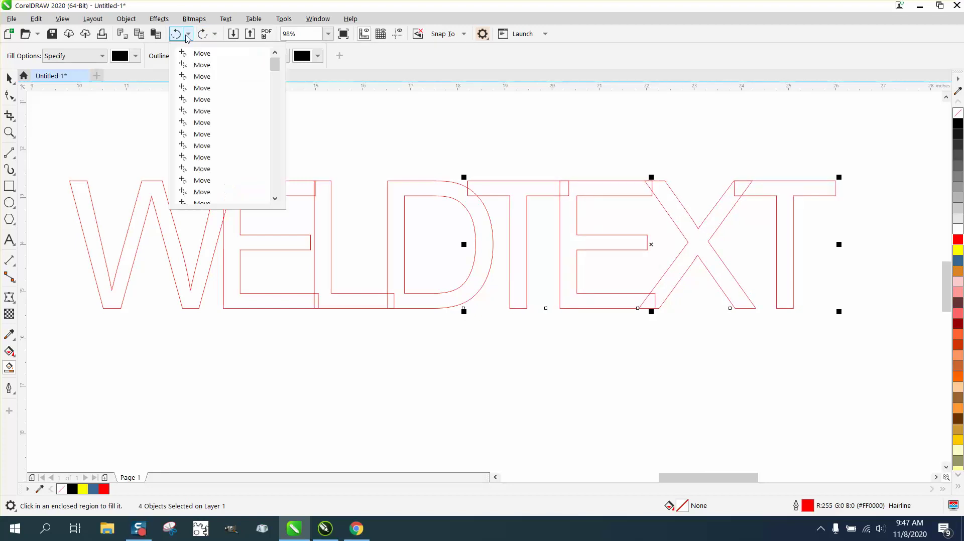
pyautogui.click(189, 36)
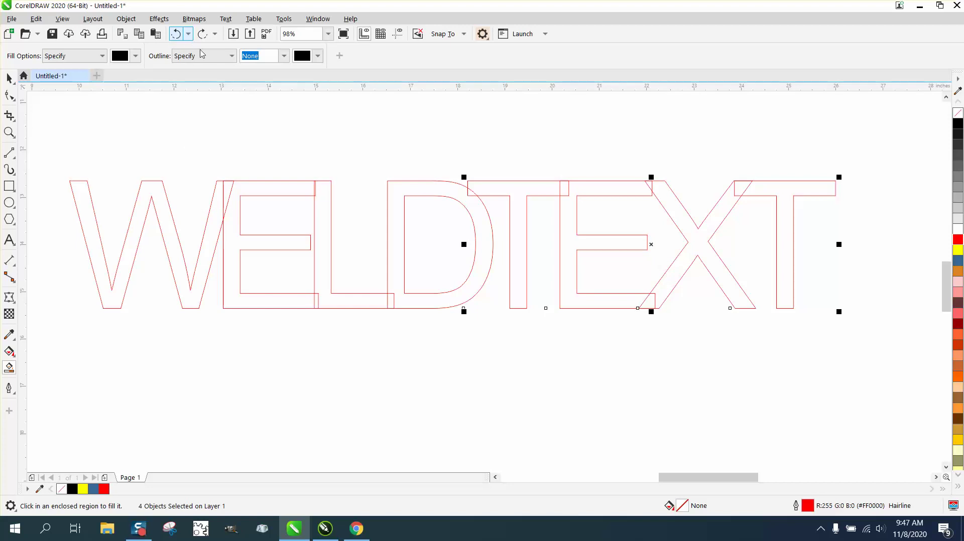
pyautogui.click(188, 33)
pyautogui.click(330, 146)
# - Type a new WELDTEXT artistic text above the outlines and enlarge it
pyautogui.click(10, 243)
pyautogui.click(180, 139)
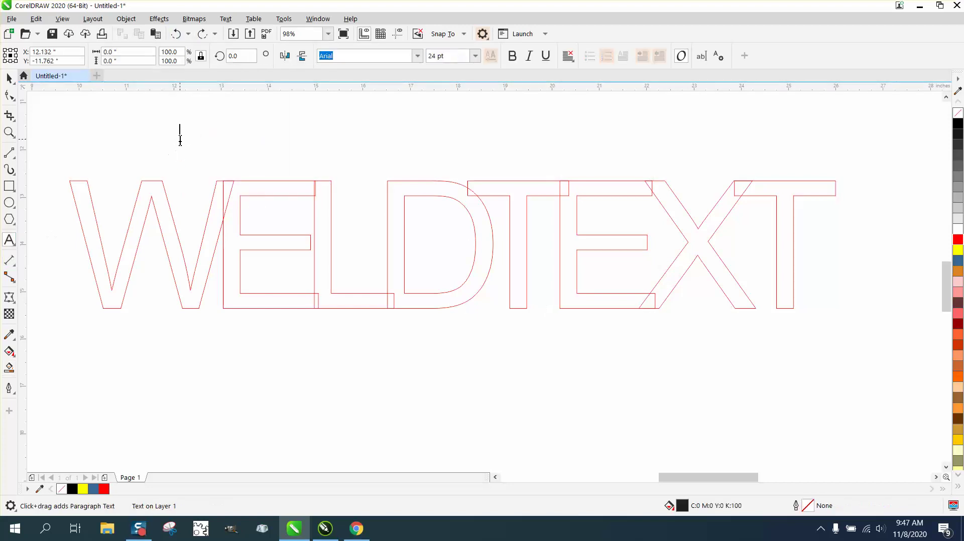
pyautogui.write('WELDTEXT')
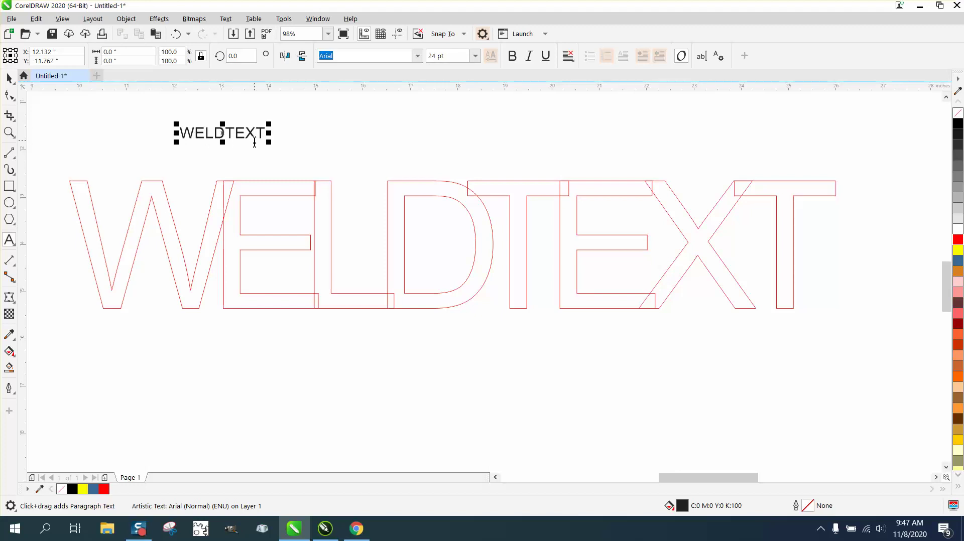
pyautogui.moveTo(270, 145); pyautogui.dragTo(675, 157)
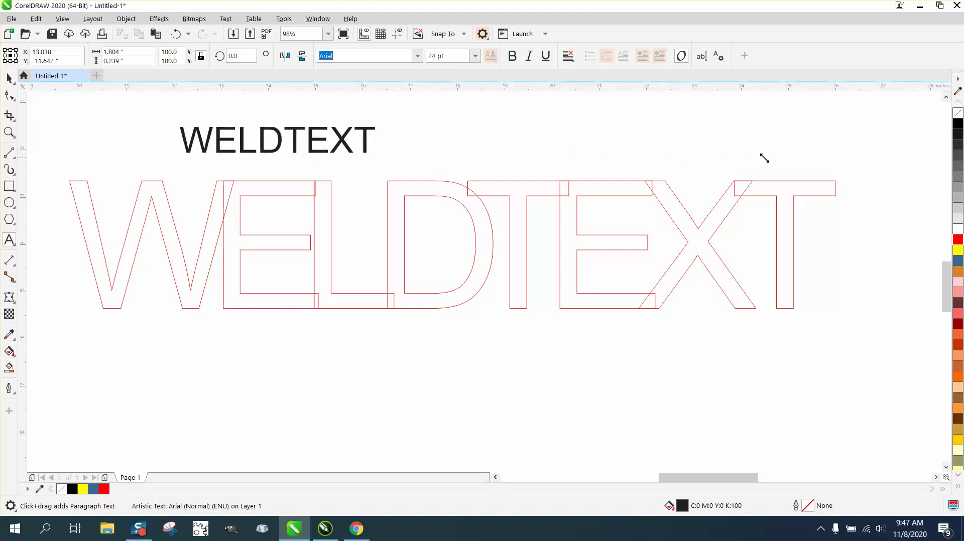
# - Move the new text below the red outlines, scale it to about 208 pt, and remove its fill
pyautogui.click(9, 78)
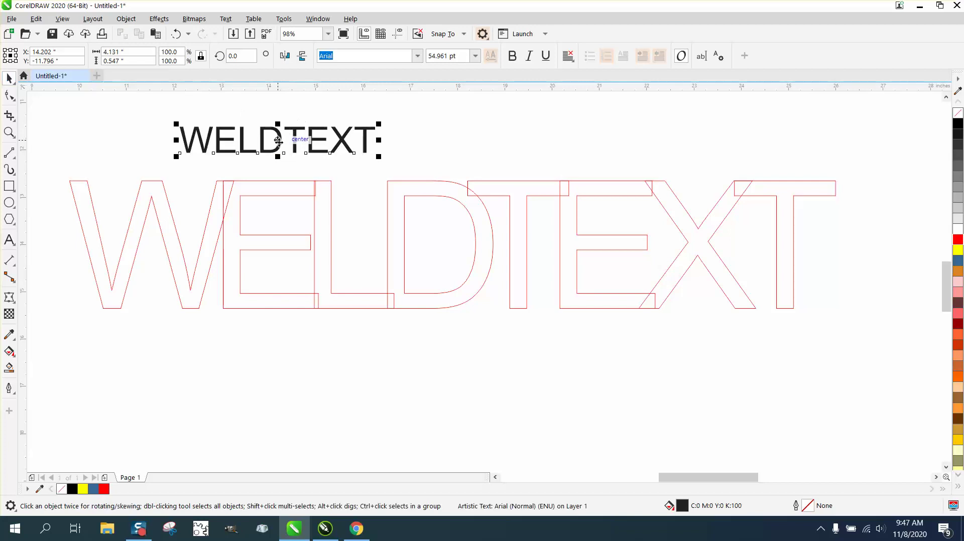
pyautogui.moveTo(277, 143); pyautogui.dragTo(224, 341)
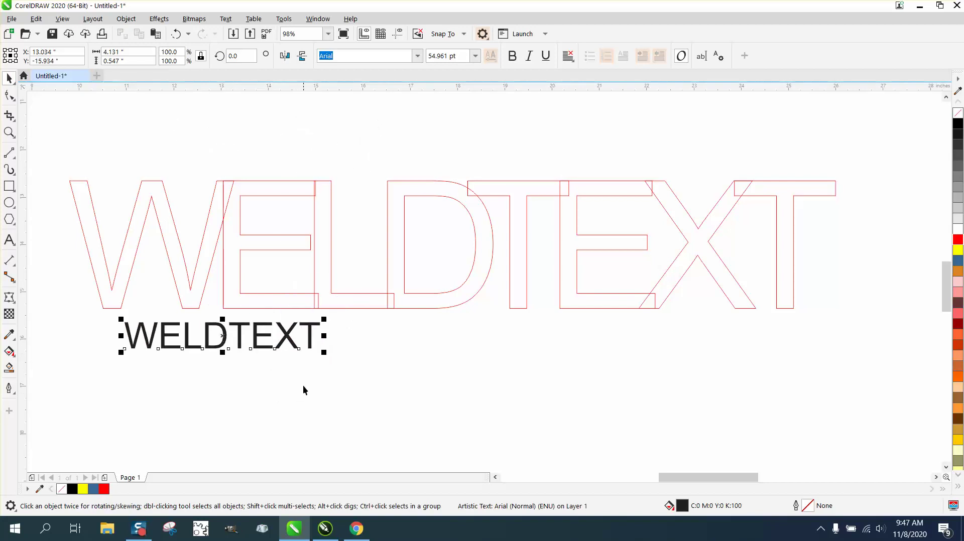
pyautogui.moveTo(327, 357); pyautogui.dragTo(934, 420)
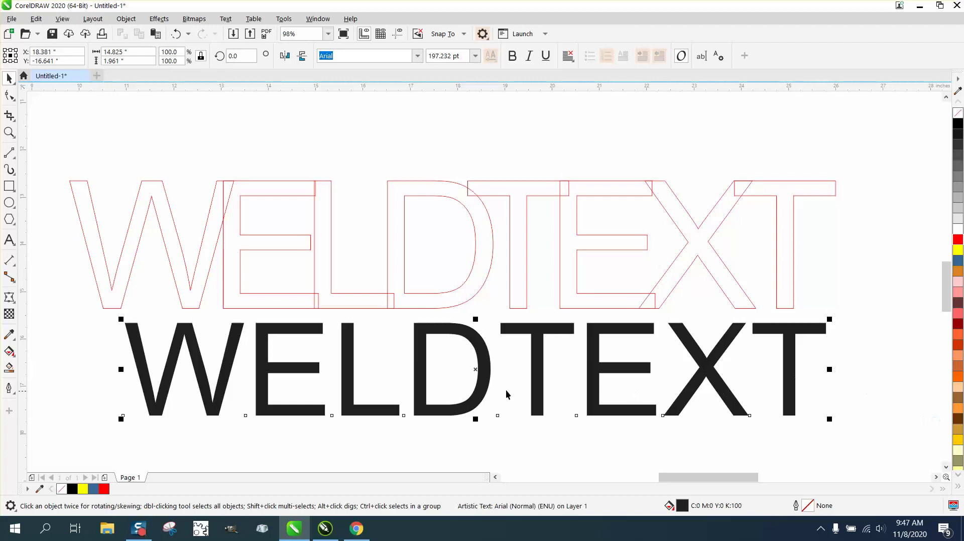
pyautogui.moveTo(121, 418); pyautogui.dragTo(83, 423)
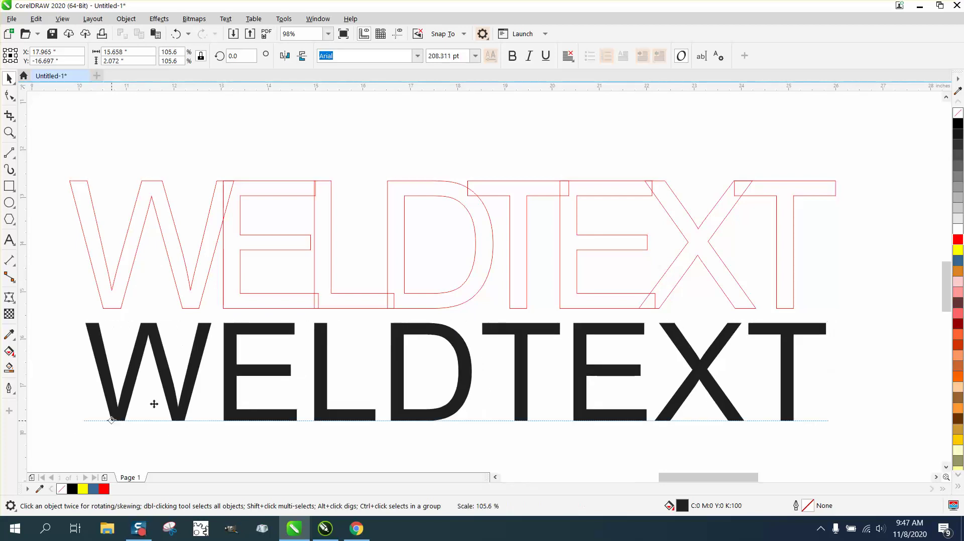
pyautogui.click(958, 112)
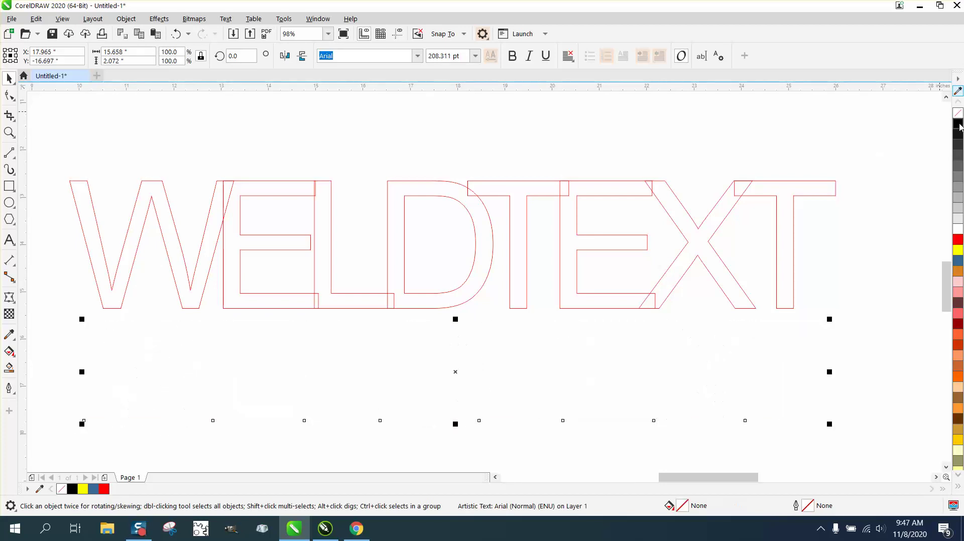
# - Give the second WELDTEXT a red outline, trying Convert to Curves and undoing it
pyautogui.rightClick(957, 240)
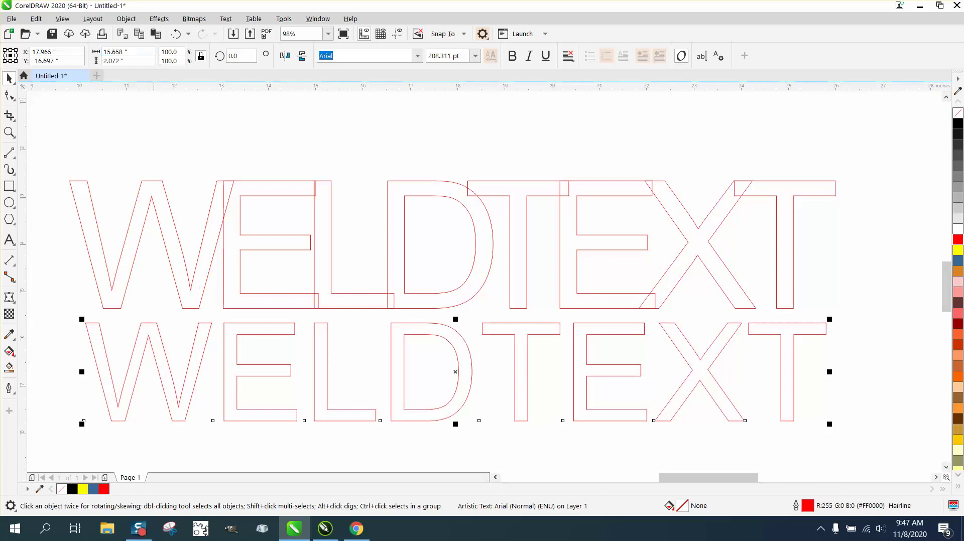
pyautogui.click(126, 19)
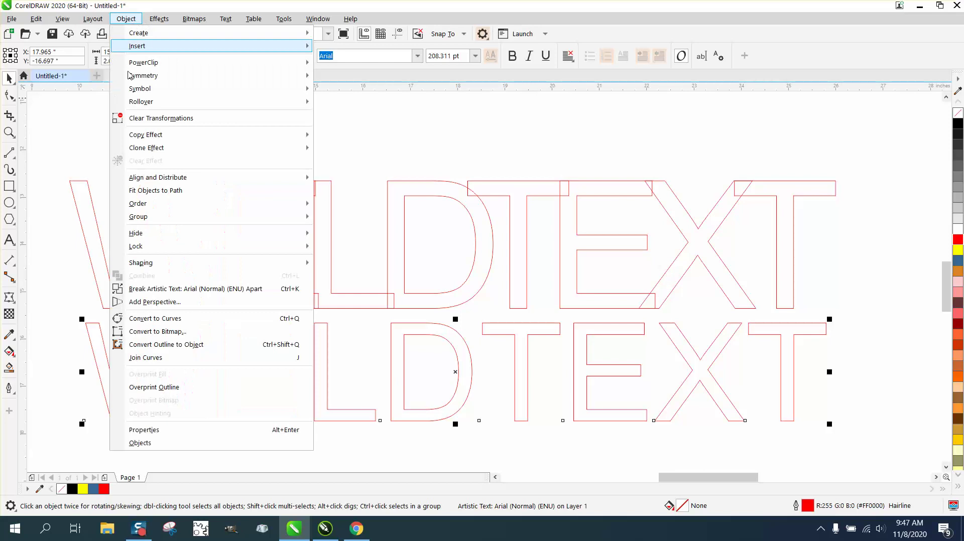
pyautogui.click(153, 319)
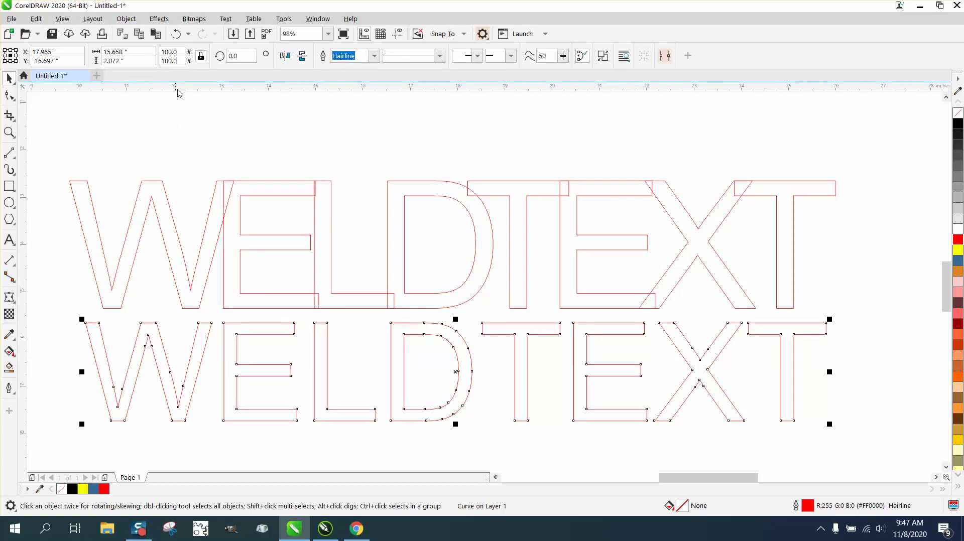
pyautogui.click(177, 34)
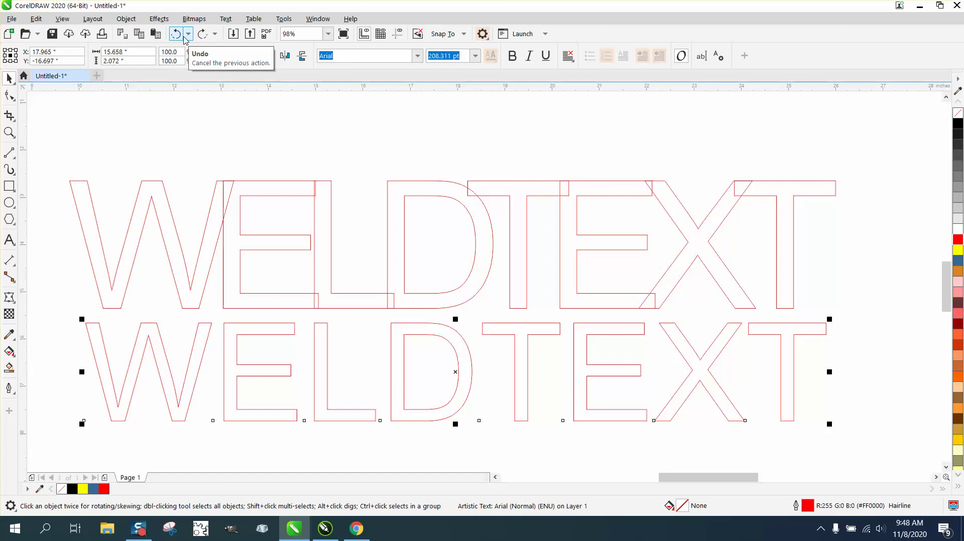
# - Break the second WELDTEXT apart and convert its eight letters to curves
pyautogui.hotkey('ctrl', 'k')
pyautogui.moveTo(48, 296); pyautogui.dragTo(285, 418)
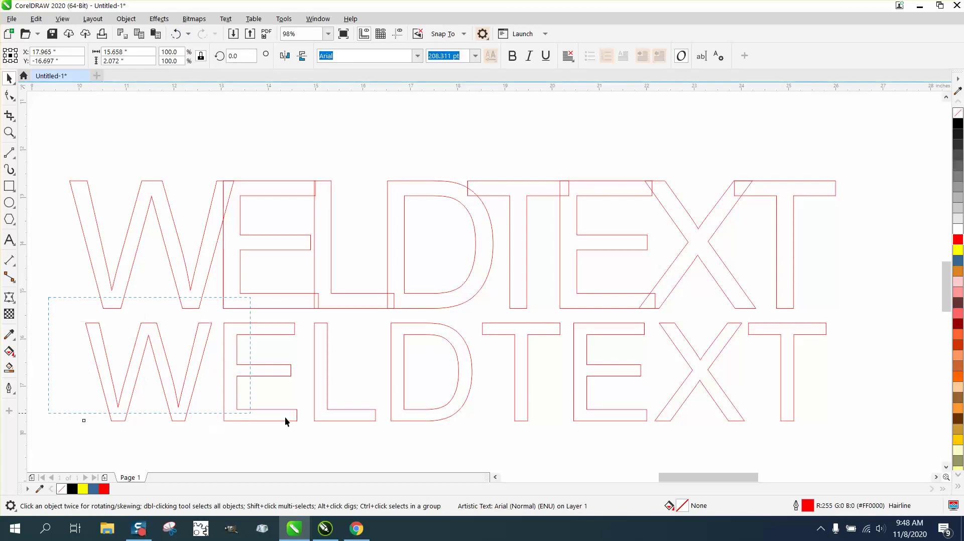
pyautogui.moveTo(770, 463); pyautogui.dragTo(850, 458)
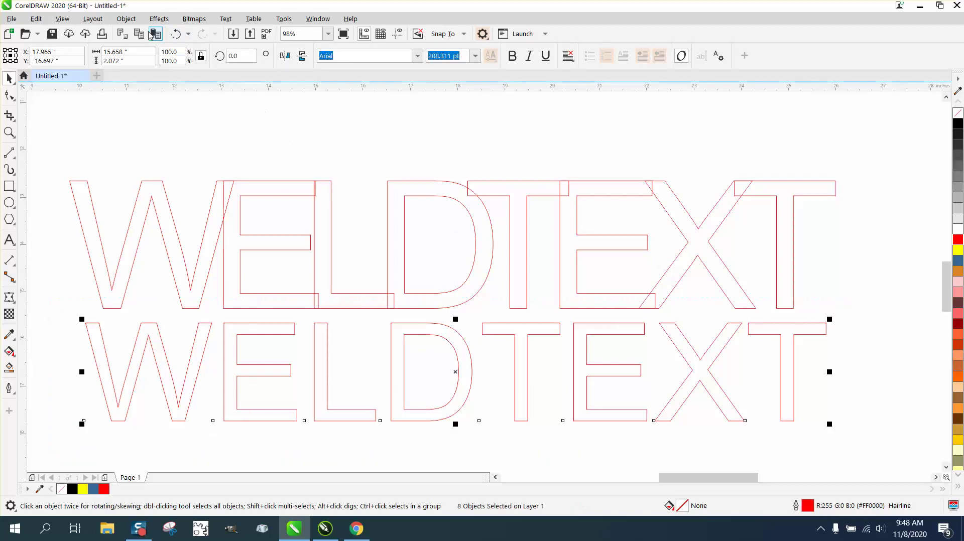
pyautogui.click(134, 22)
pyautogui.click(150, 318)
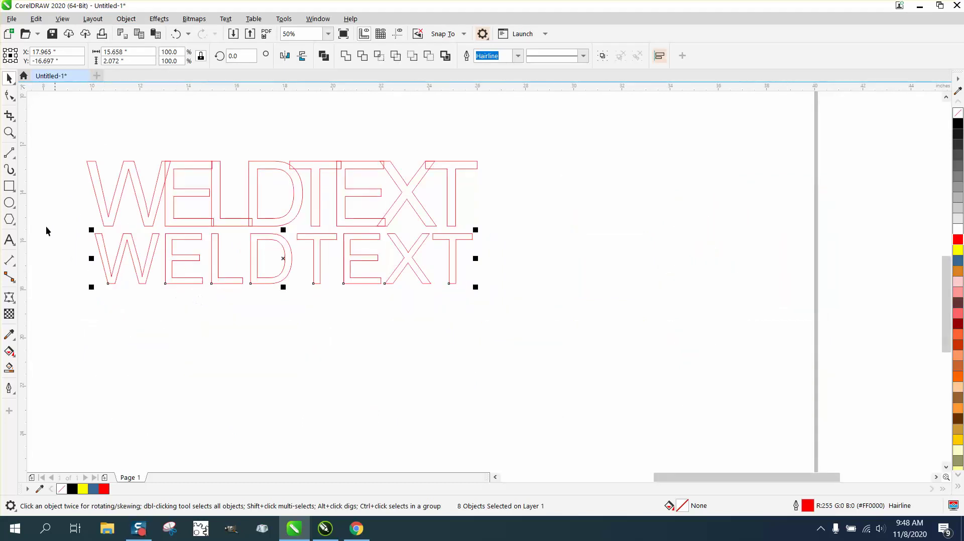
# - Draw a thin rectangle under the lower WELDTEXT and lower it to meet the letters
pyautogui.click(10, 187)
pyautogui.moveTo(98, 280); pyautogui.dragTo(464, 288)
pyautogui.click(9, 132)
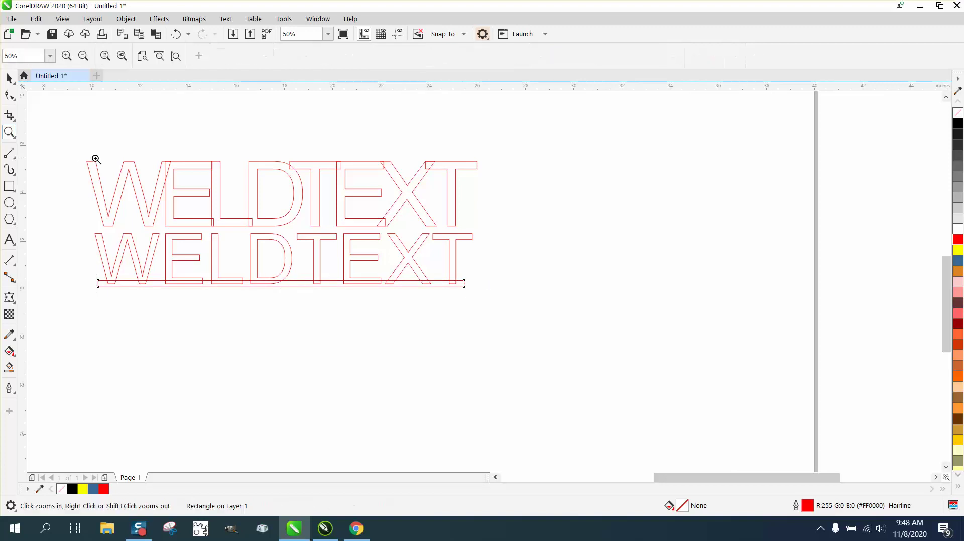
pyautogui.moveTo(65, 147); pyautogui.dragTo(553, 333)
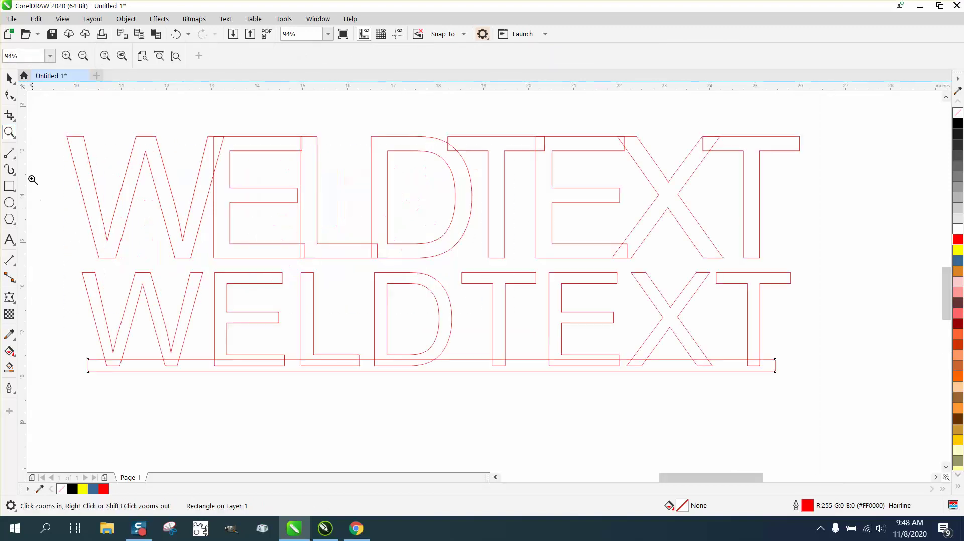
pyautogui.click(9, 77)
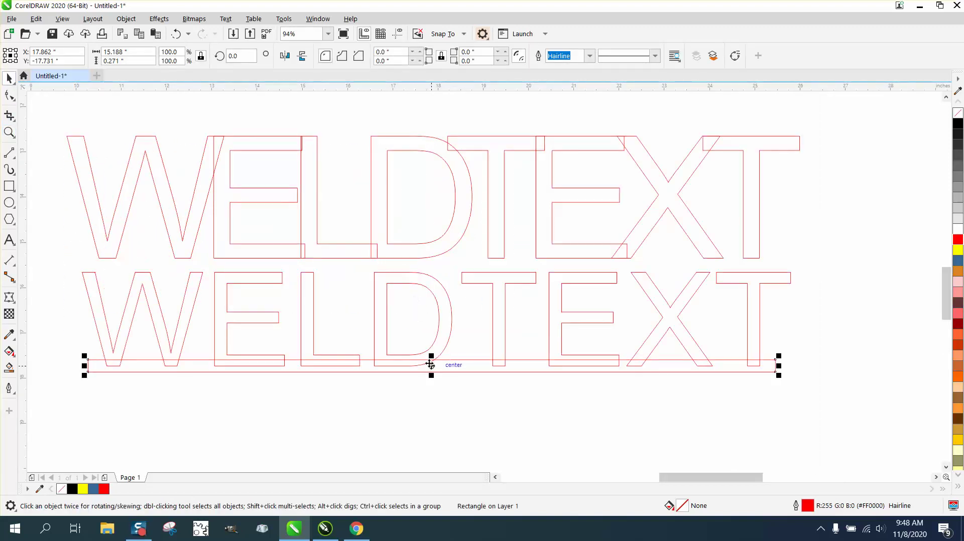
pyautogui.moveTo(431, 366); pyautogui.dragTo(432, 372)
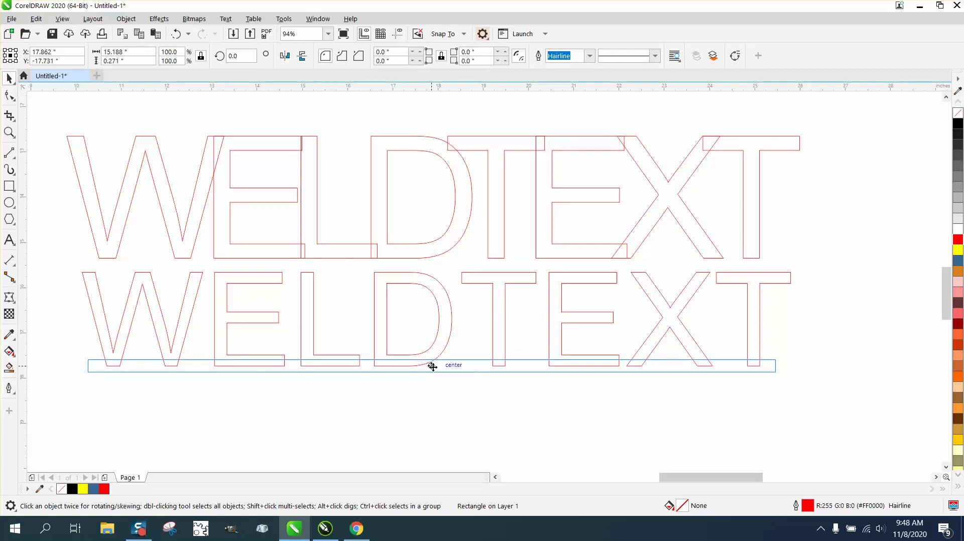
pyautogui.click(432, 367)
# - Weld the lower letters and bar into one curve and Smart Fill it black
pyautogui.moveTo(58, 255); pyautogui.dragTo(90, 333)
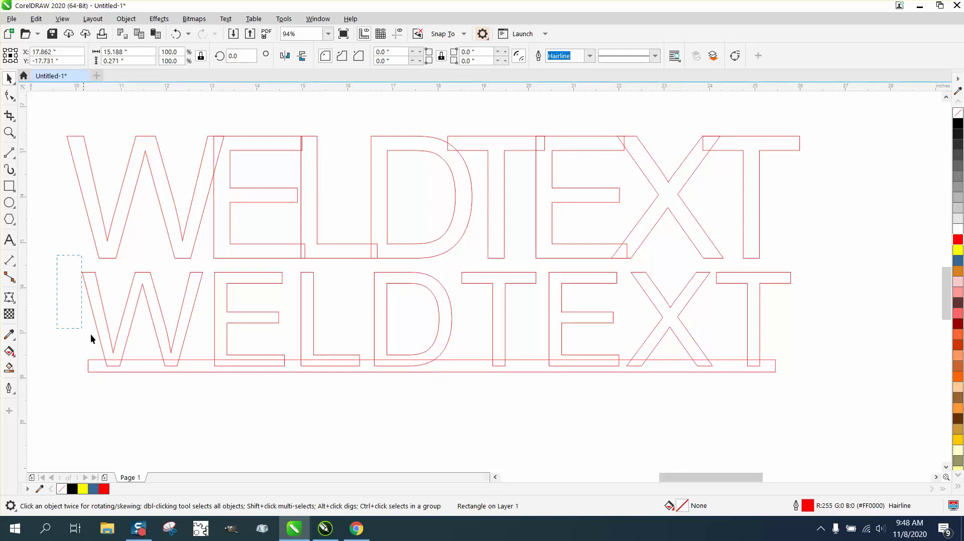
pyautogui.moveTo(784, 435); pyautogui.dragTo(848, 438)
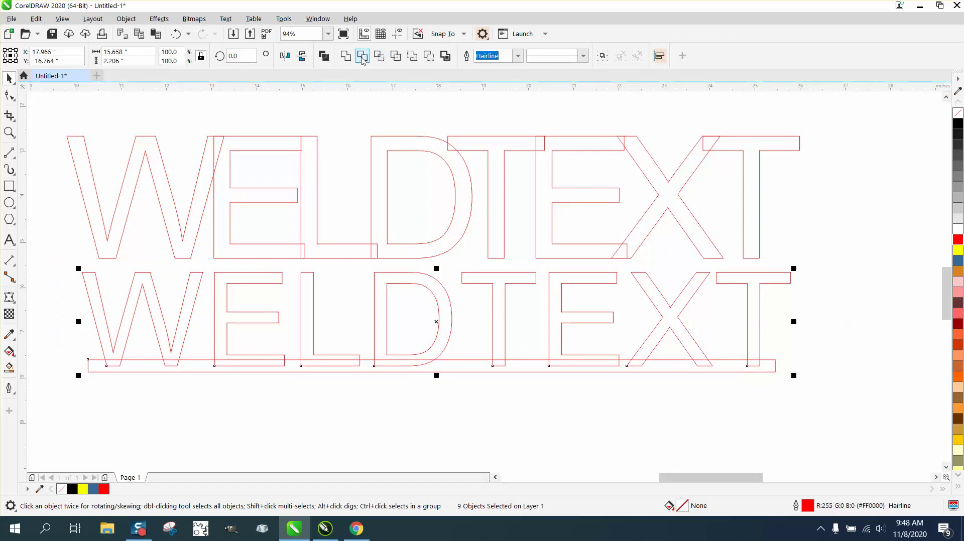
pyautogui.click(346, 57)
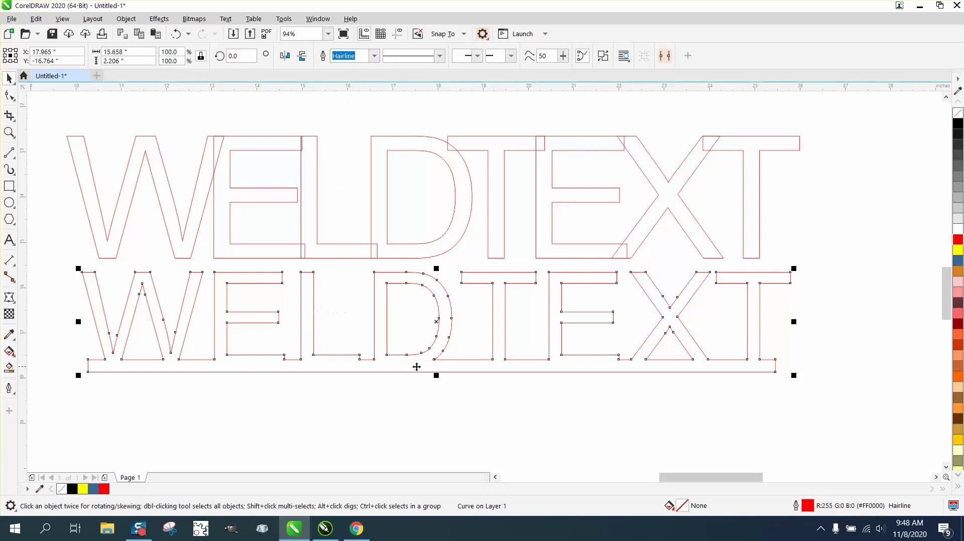
pyautogui.click(9, 367)
pyautogui.click(152, 365)
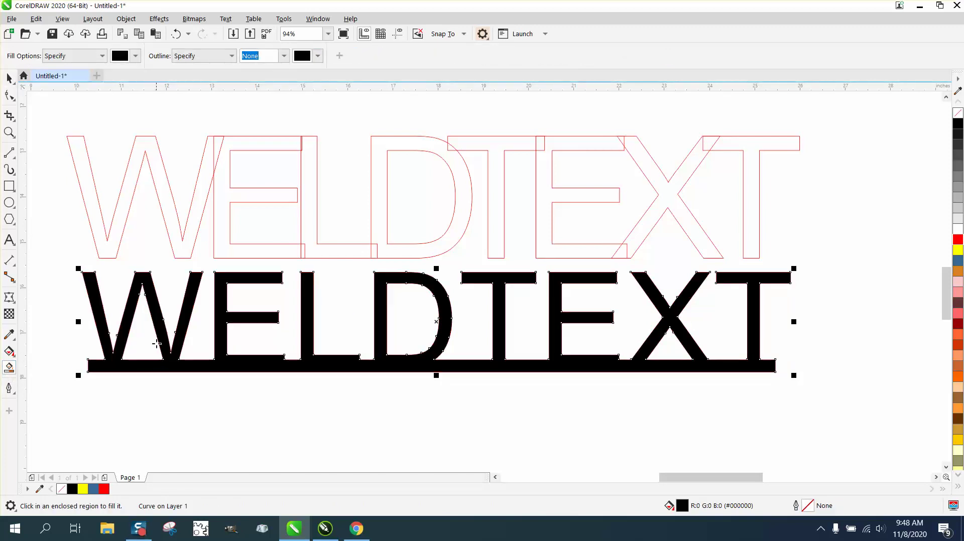
# - Undo the black fill, weld and underline bar, returning to red-outlined lower WELDTEXT
pyautogui.click(176, 33)
pyautogui.click(176, 34)
pyautogui.click(176, 34)
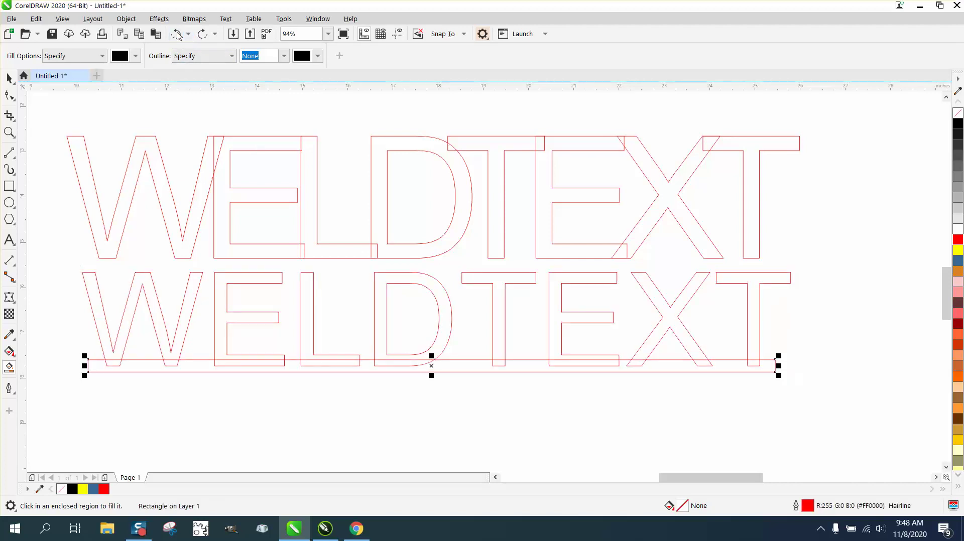
pyautogui.click(177, 33)
pyautogui.click(176, 33)
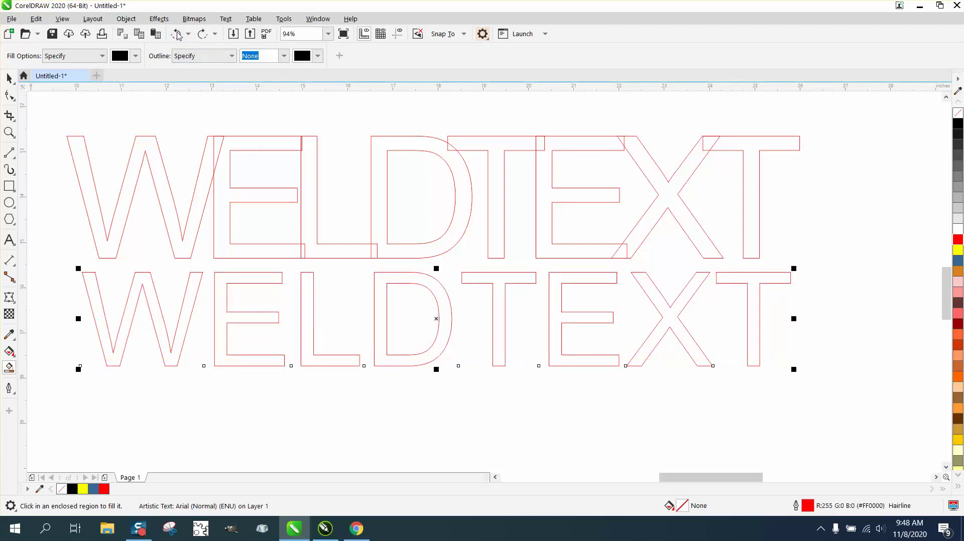
pyautogui.click(176, 34)
pyautogui.click(176, 33)
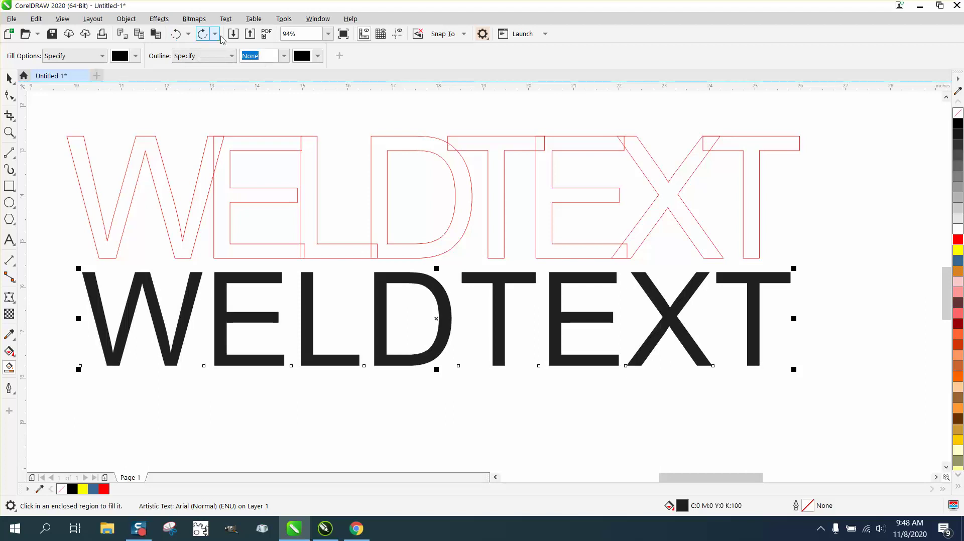
pyautogui.click(201, 34)
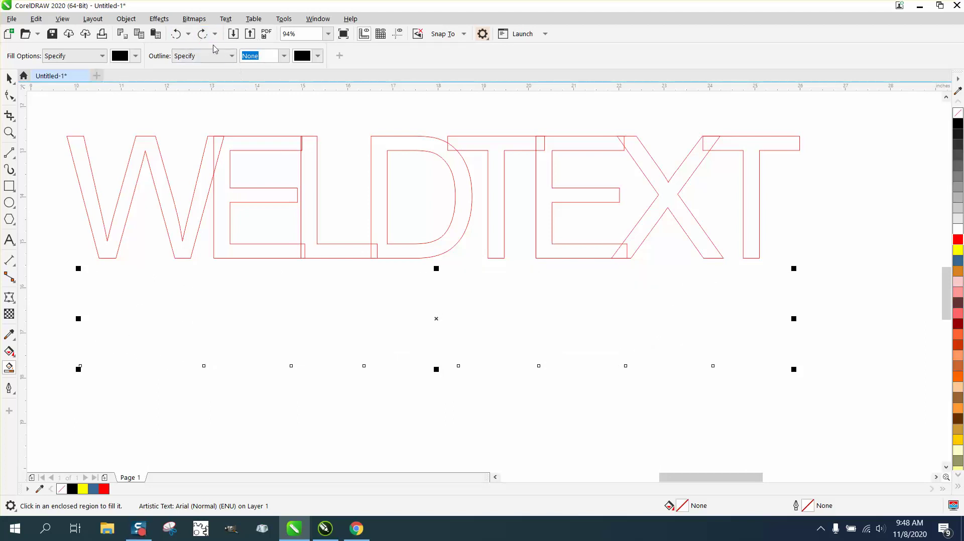
pyautogui.click(201, 33)
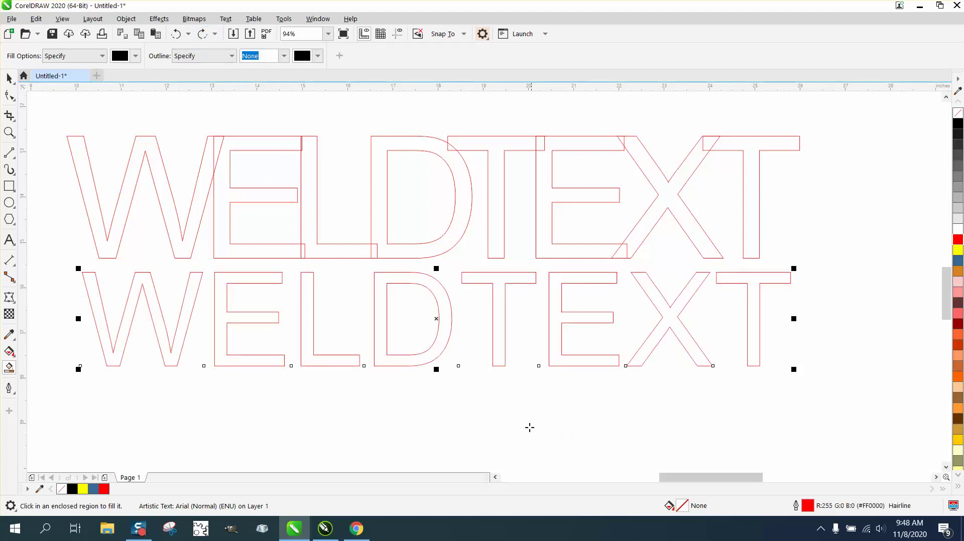
pyautogui.hotkey('ctrl', 'shift', 'z')
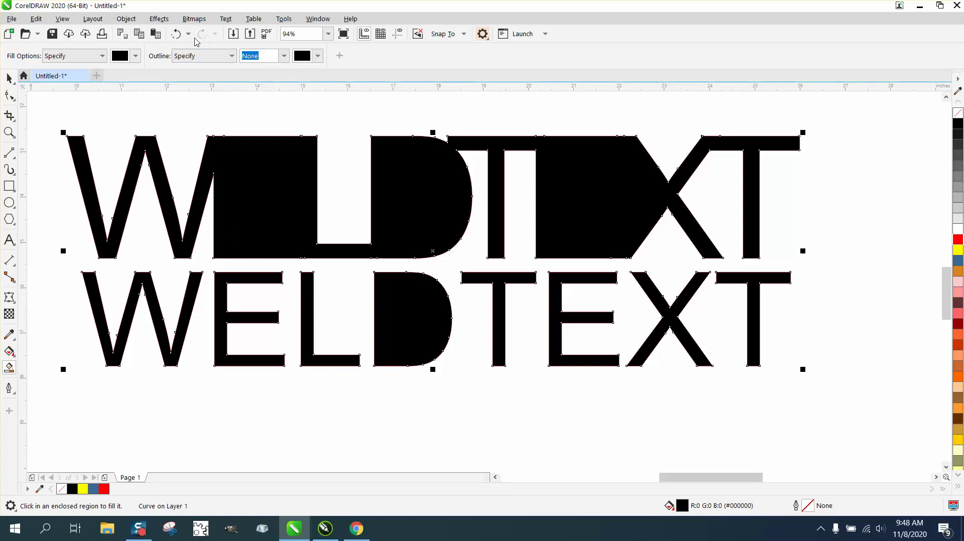
pyautogui.click(176, 34)
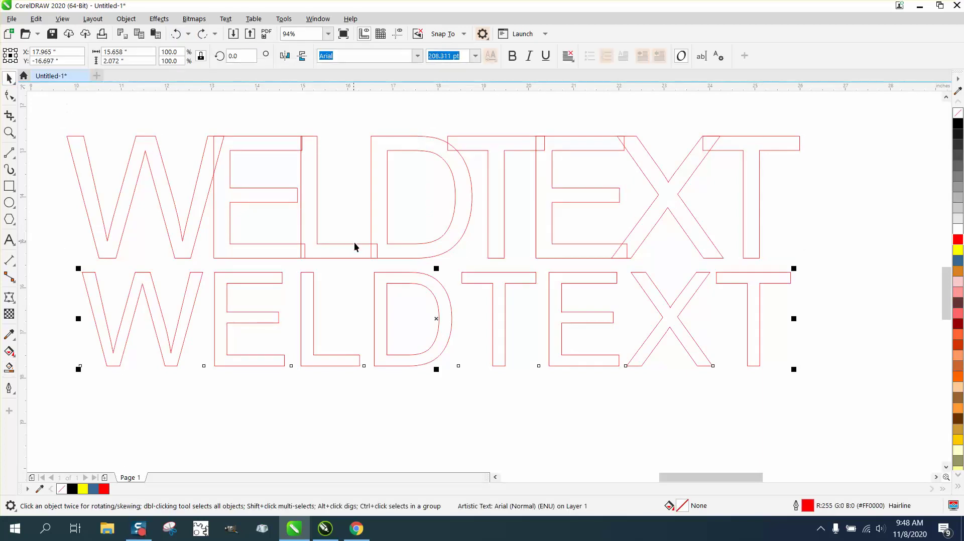
# - Convert the lower WELDTEXT to curves and break it apart into separate letters
pyautogui.click(392, 284)
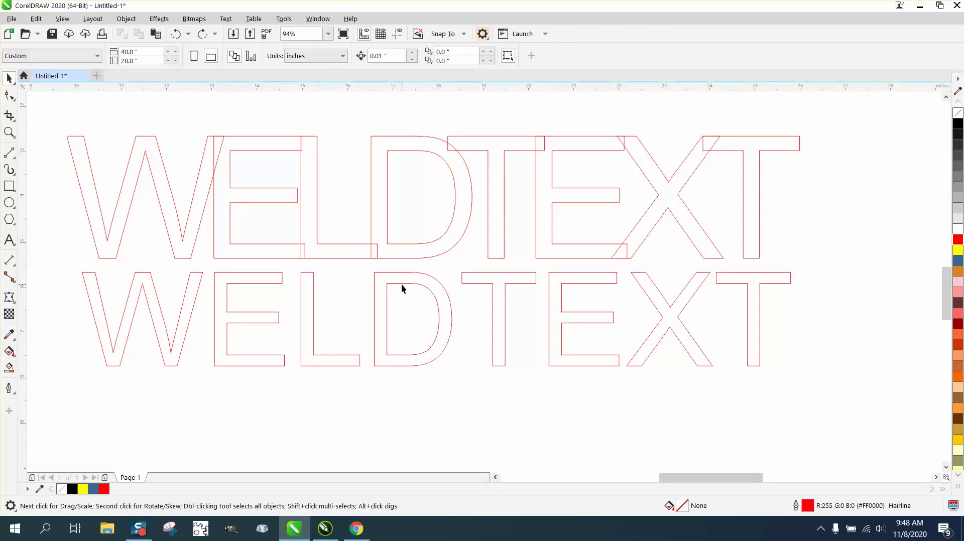
pyautogui.click(402, 284)
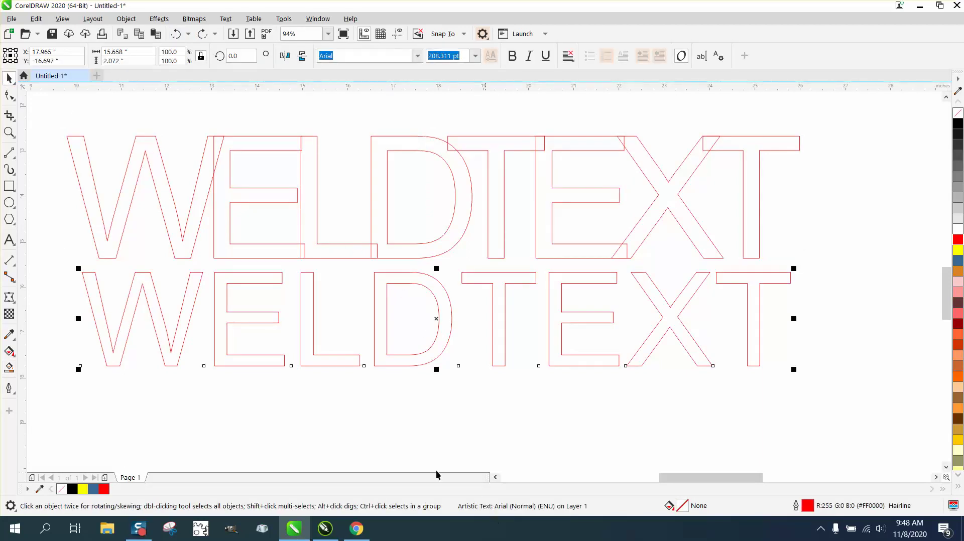
pyautogui.click(126, 19)
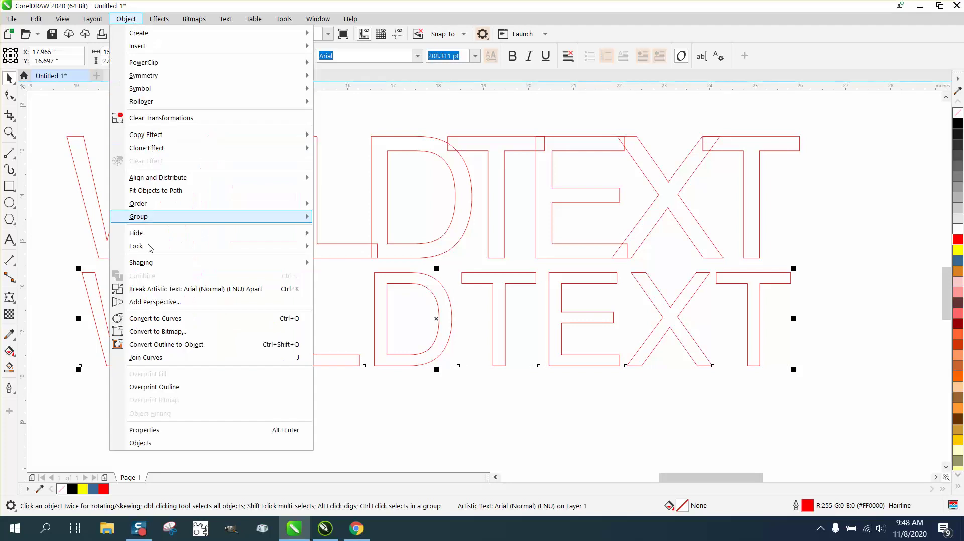
pyautogui.click(152, 320)
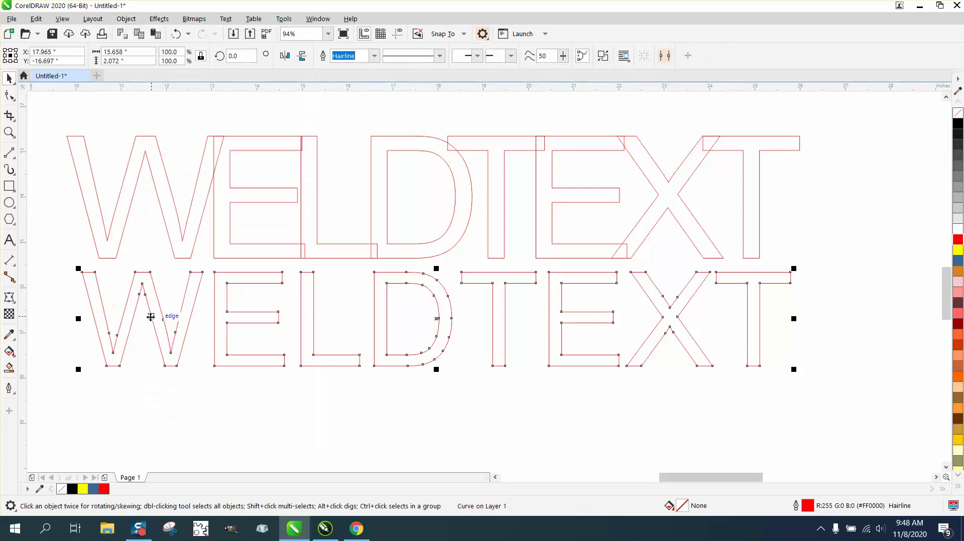
pyautogui.hotkey('ctrl', 'k')
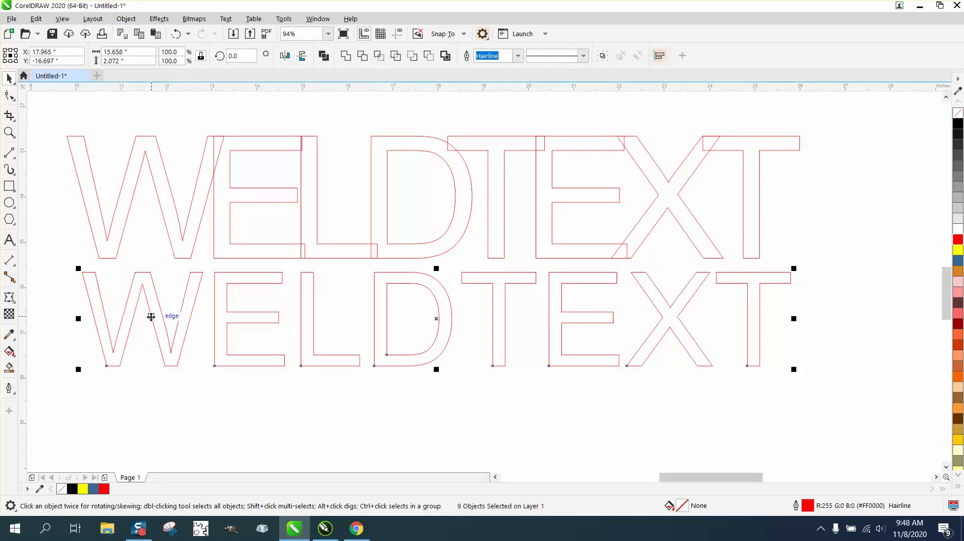
# - Draw a thin bar beneath the letters, then marquee-select all and weld them
pyautogui.press('F6')
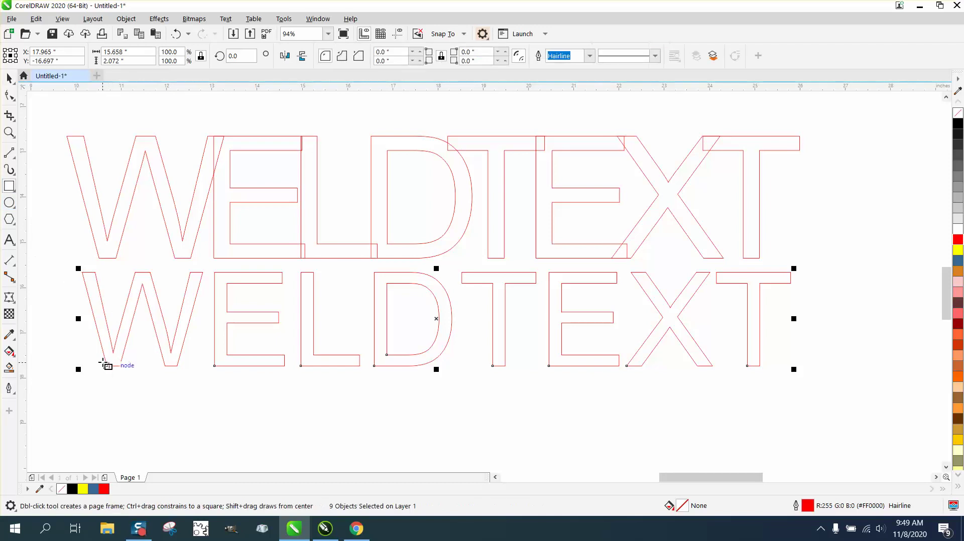
pyautogui.moveTo(99, 358); pyautogui.dragTo(765, 375)
pyautogui.click(9, 78)
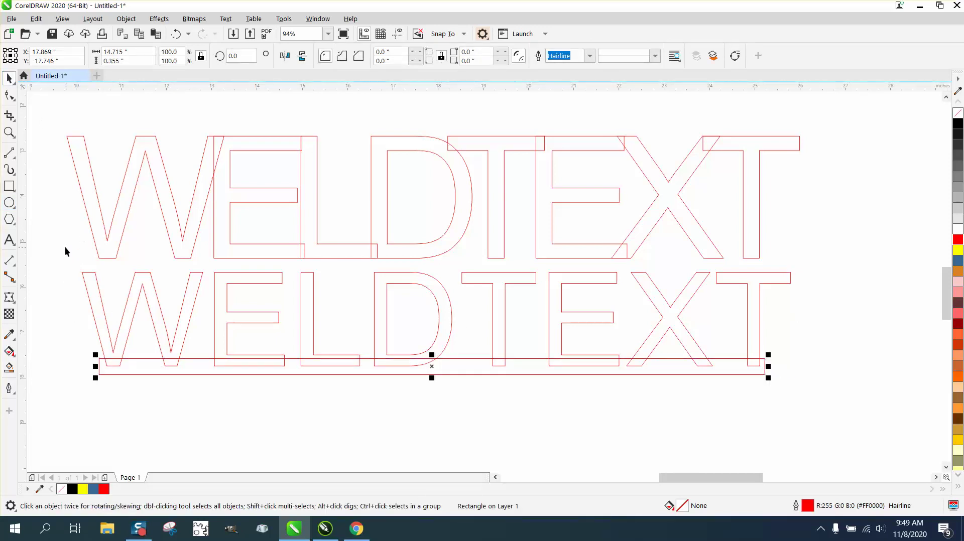
pyautogui.moveTo(65, 252); pyautogui.dragTo(810, 391)
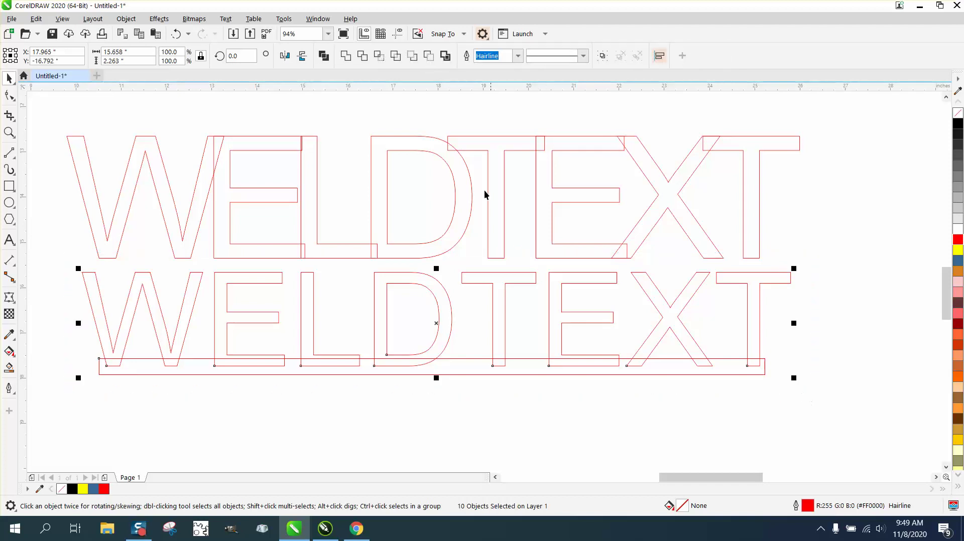
pyautogui.click(346, 56)
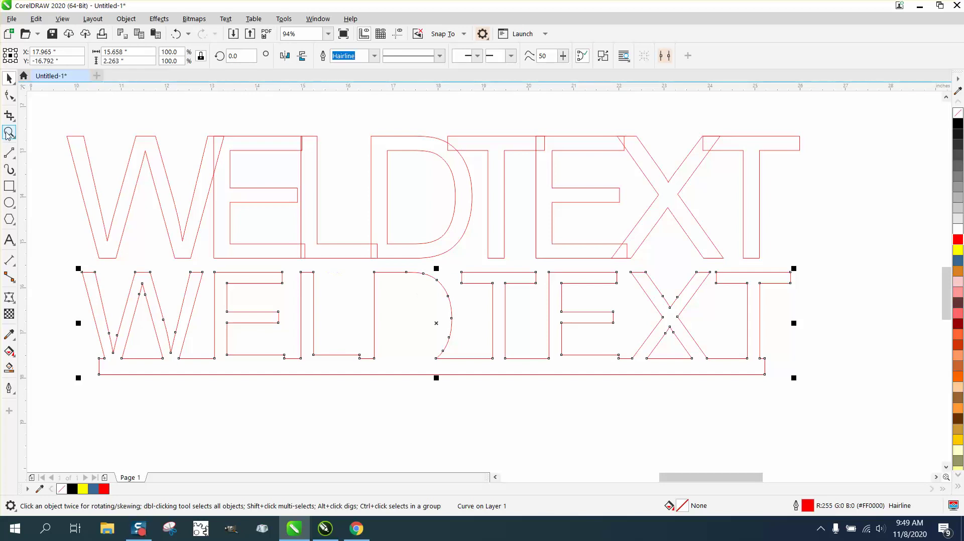
# - Undo the weld, nudge the D's inner counter curve, and edit the nudge distance
pyautogui.click(176, 34)
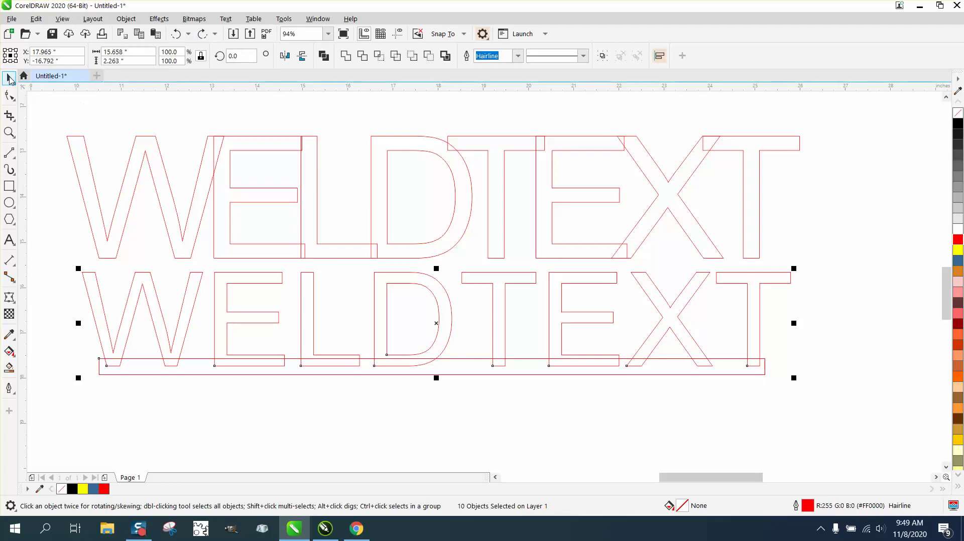
pyautogui.click(164, 103)
pyautogui.click(400, 284)
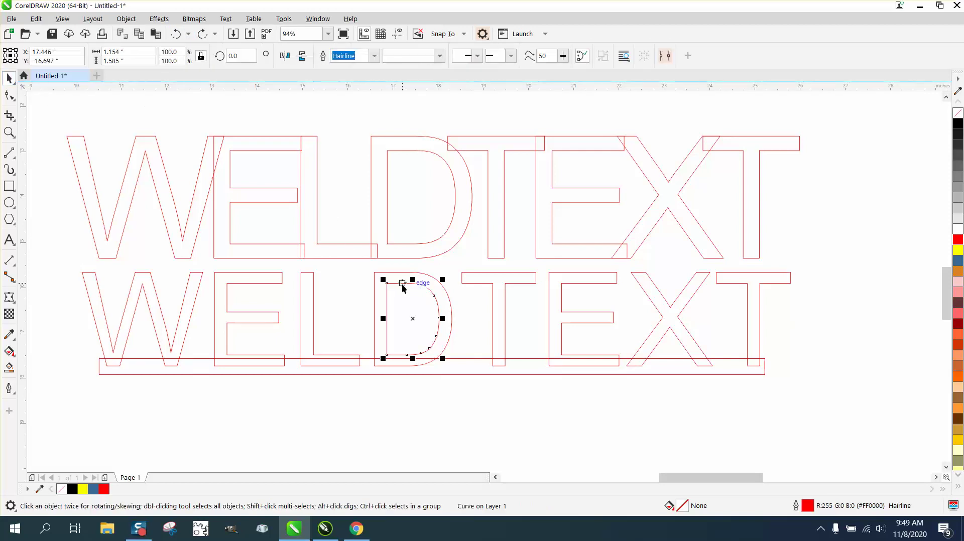
pyautogui.moveTo(397, 283); pyautogui.dragTo(397, 284)
pyautogui.click(431, 117)
pyautogui.moveTo(392, 55); pyautogui.dragTo(353, 56)
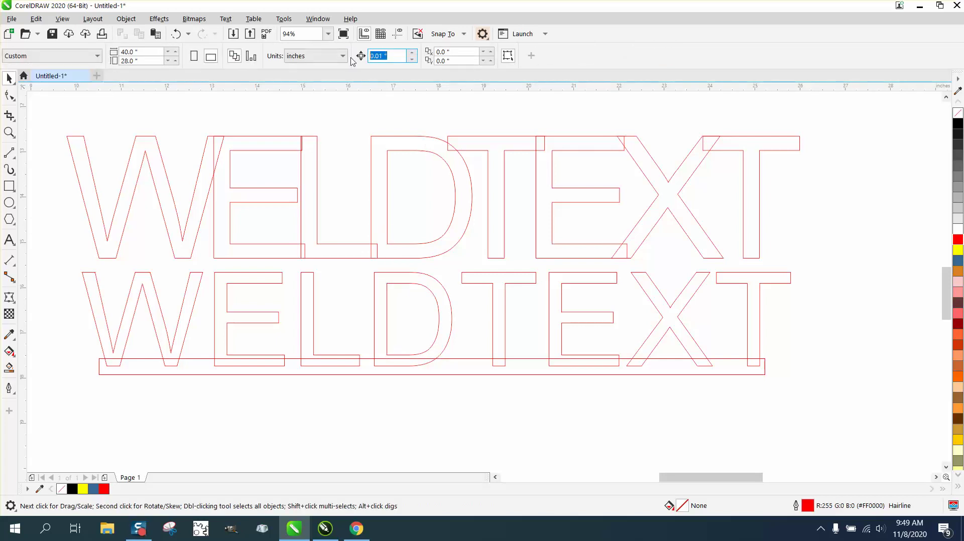
pyautogui.write('.5')
# - Move the D's counter curve down out of the text and select the other letters and bar
pyautogui.click(408, 286)
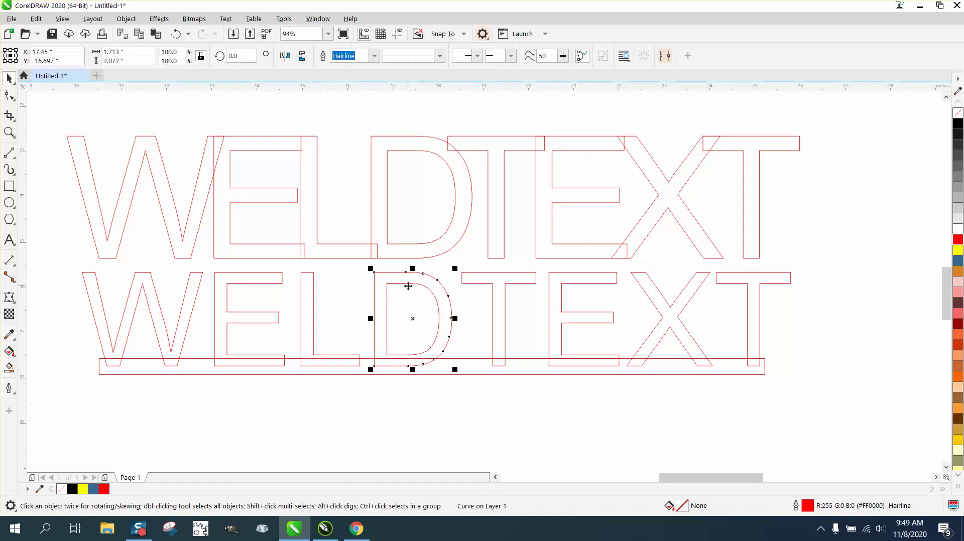
pyautogui.click(421, 282)
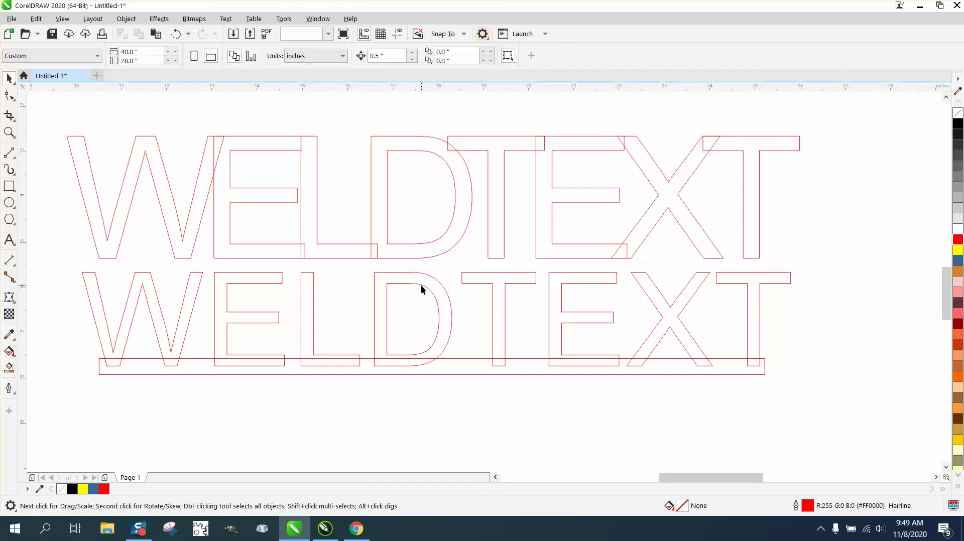
pyautogui.click(420, 285)
pyautogui.press('Down')
pyautogui.press('Down')
pyautogui.press('Down')
pyautogui.press('Down')
pyautogui.press('Down')
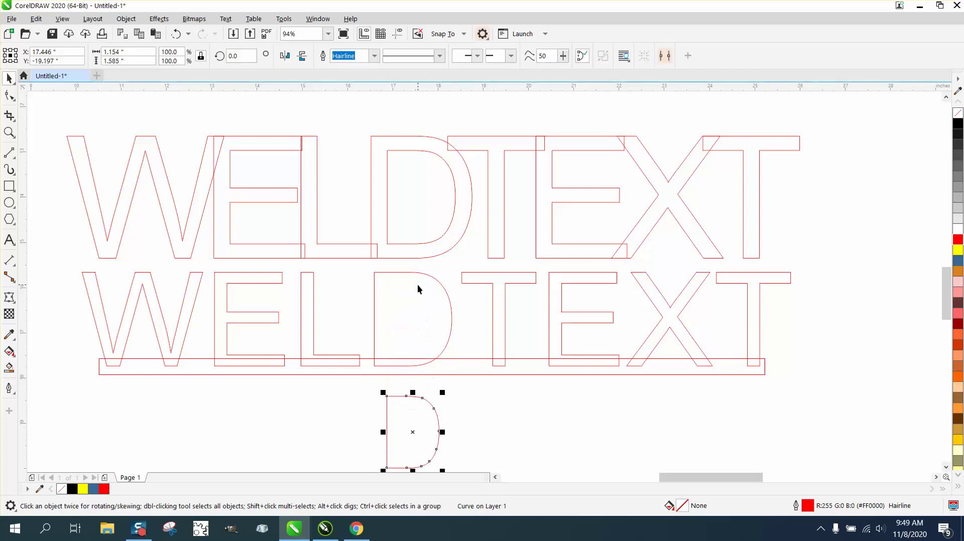
pyautogui.moveTo(43, 268); pyautogui.dragTo(815, 403)
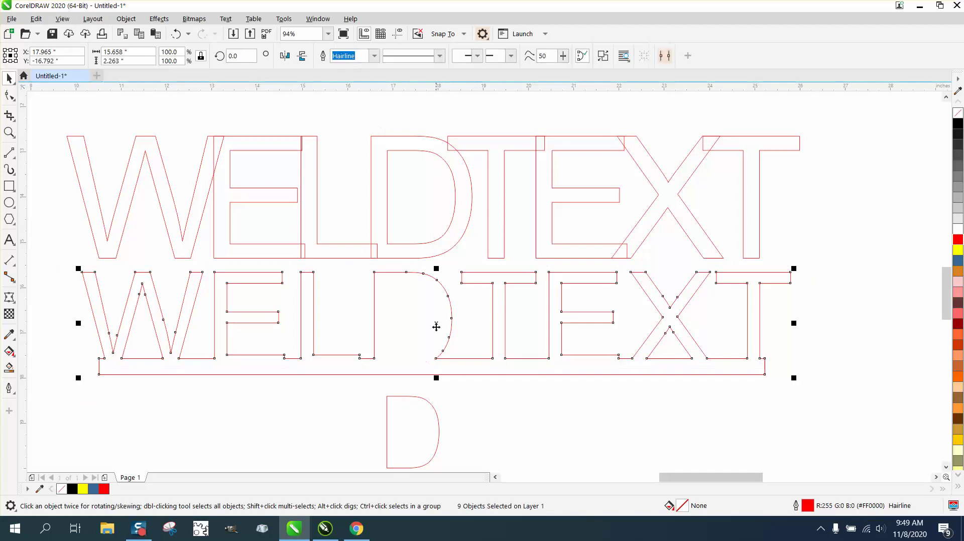
# - Move the D counter back into the D and Smart Fill the welded text black
pyautogui.click(431, 405)
pyautogui.press('Up')
pyautogui.press('Up')
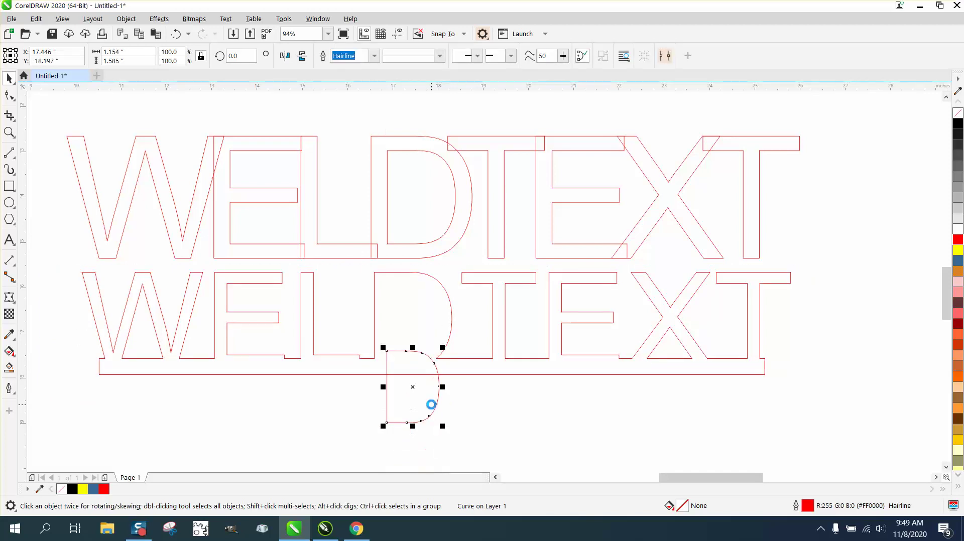
pyautogui.press('Up')
pyautogui.press('Up')
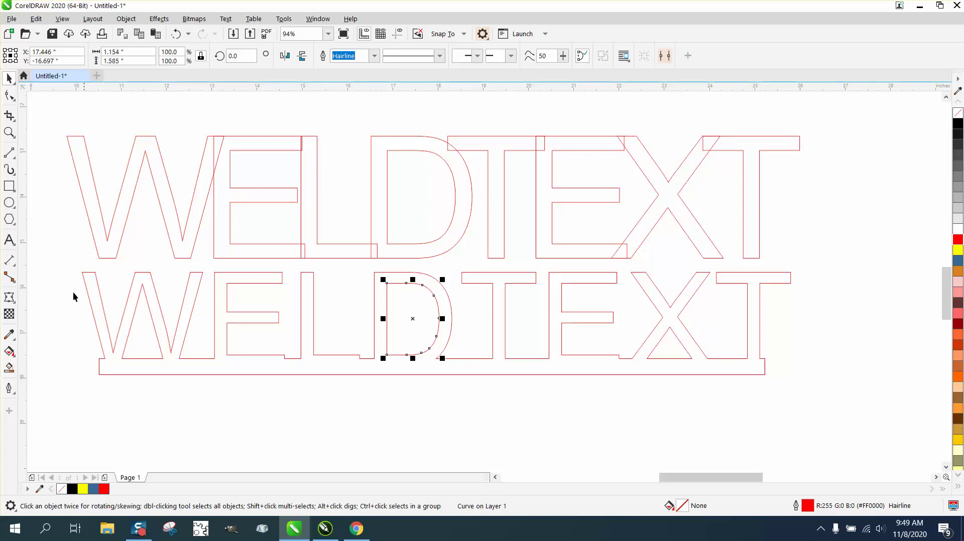
pyautogui.click(10, 367)
pyautogui.click(157, 365)
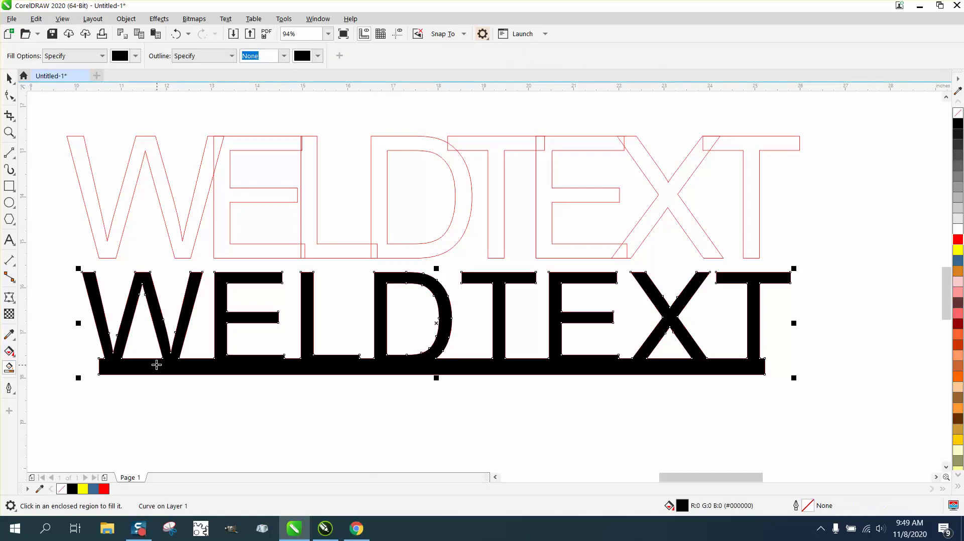